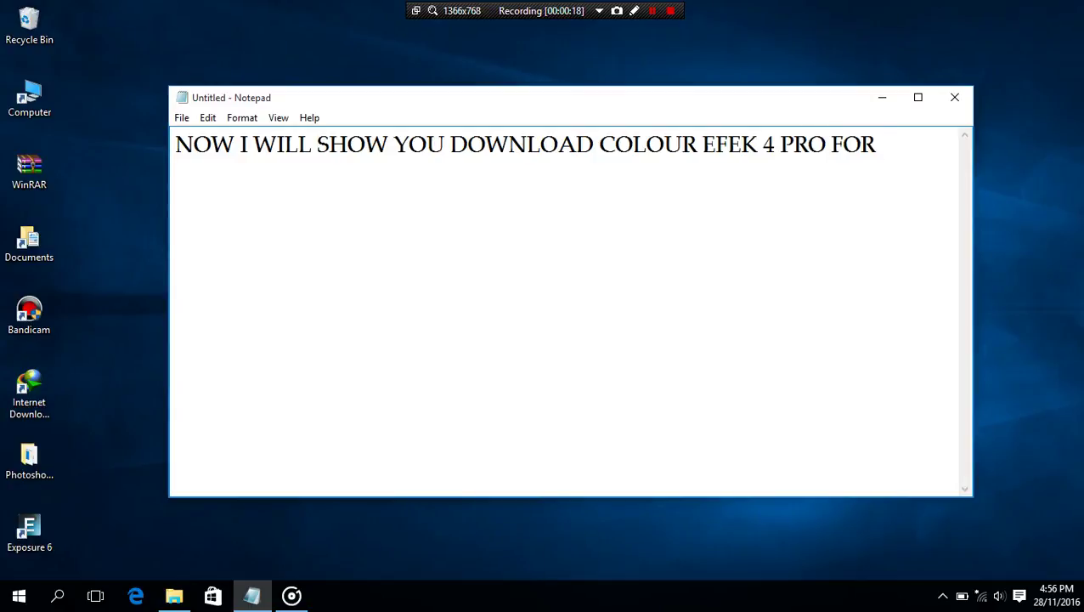
# Finish the note with "PHOTOSHOP!! WORK!! CRACK!!", clear all its text and minimize Notepad.
pyautogui.write('OTOSHOP!! WORK!! CRACK!!')
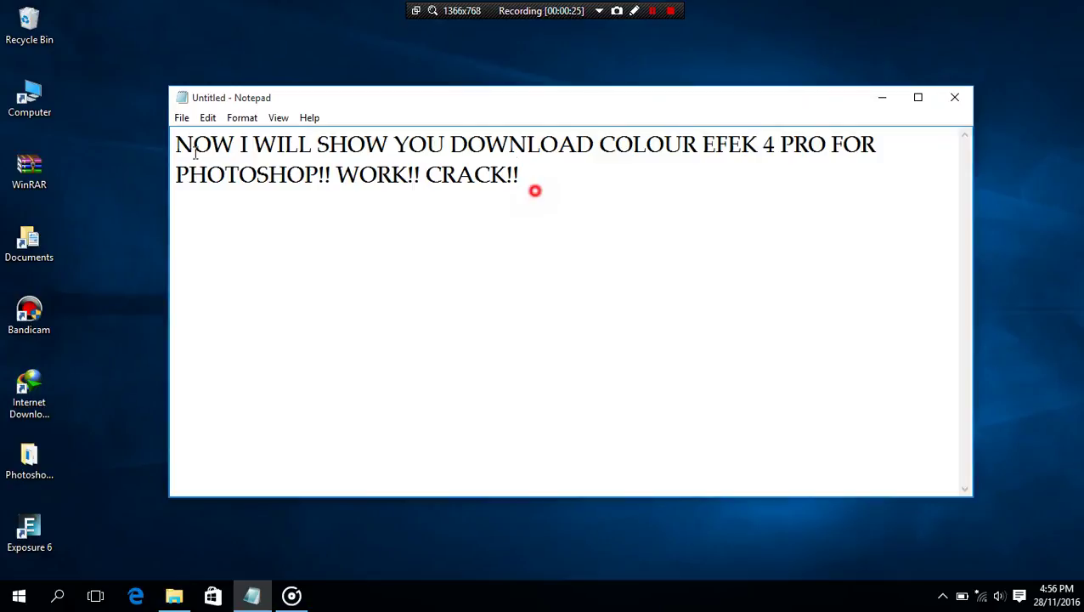
pyautogui.hotkey('ctrl', 'a')
pyautogui.press('BackSpace')
pyautogui.click(877, 100)
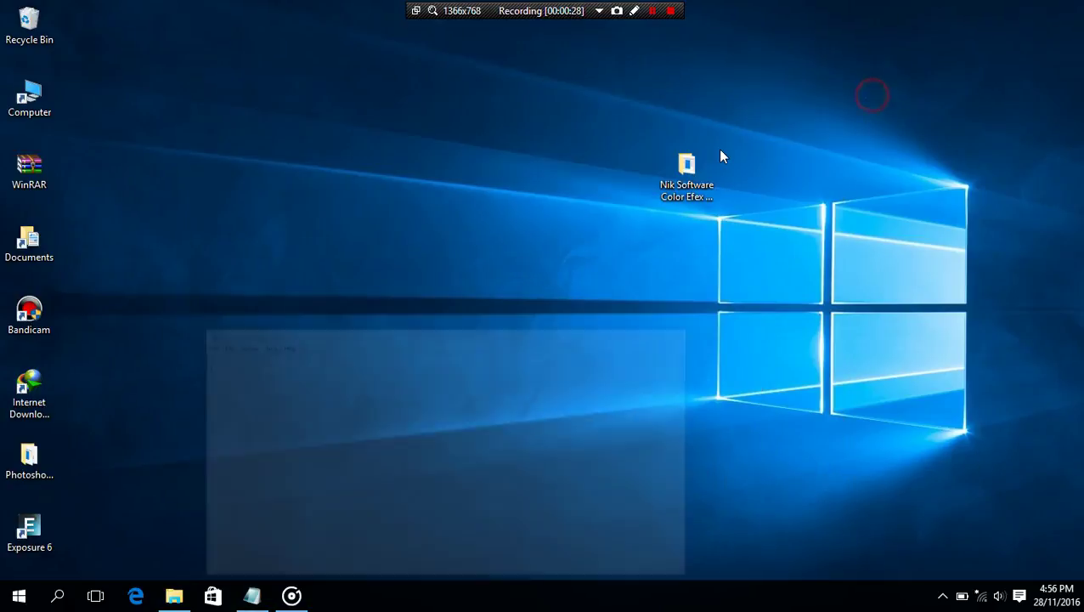
# Launch the ColorEfexPro4_full_pl_win_all_4.000 installer from the Nik Software Color Efex Pro 4 folder on the desktop.
pyautogui.doubleClick(687, 163)
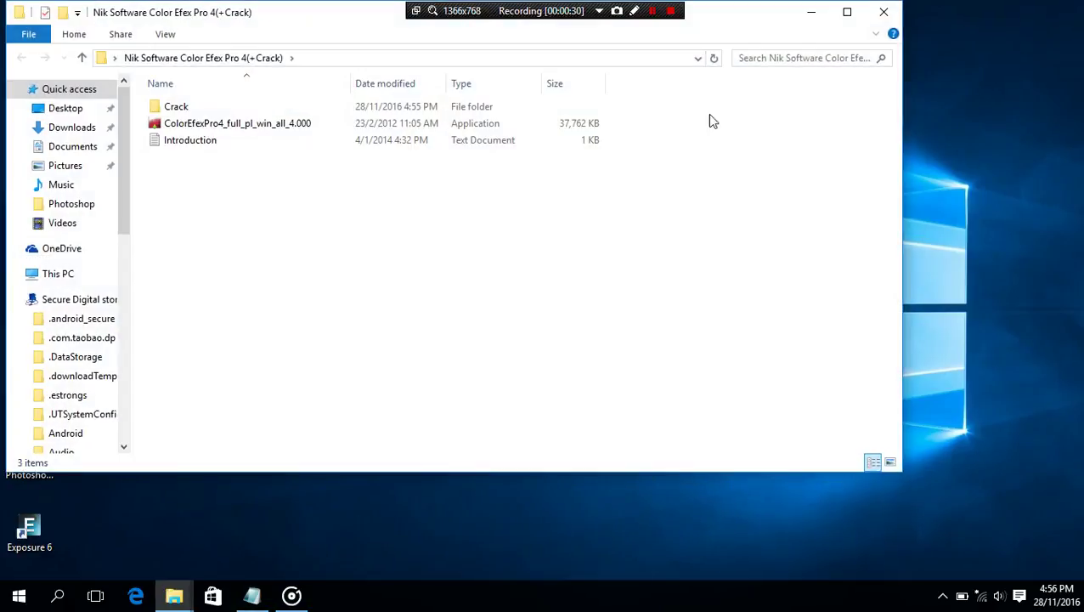
pyautogui.doubleClick(266, 124)
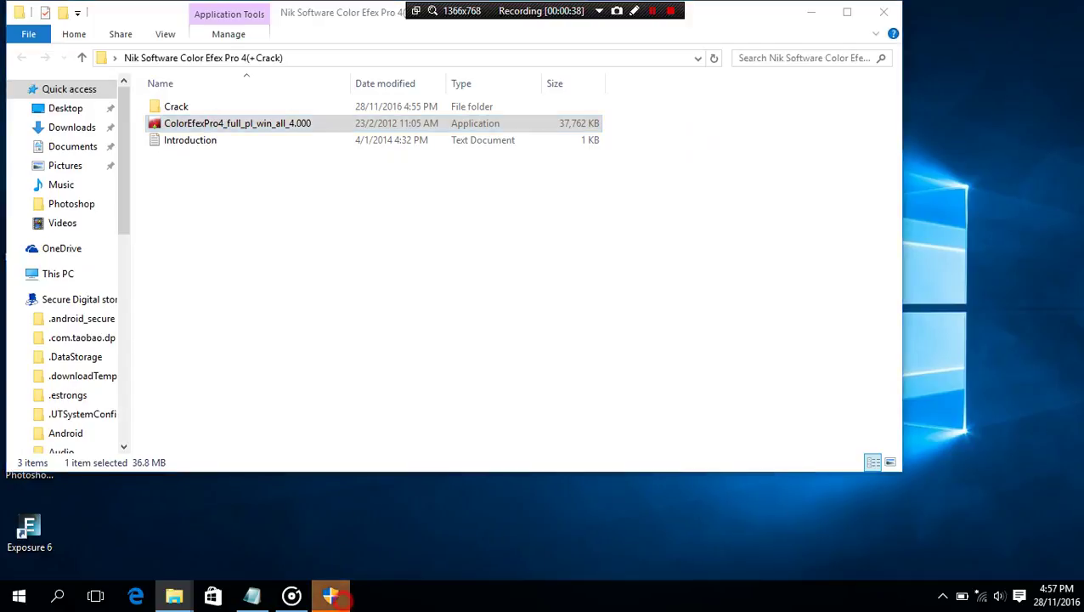
pyautogui.click(344, 599)
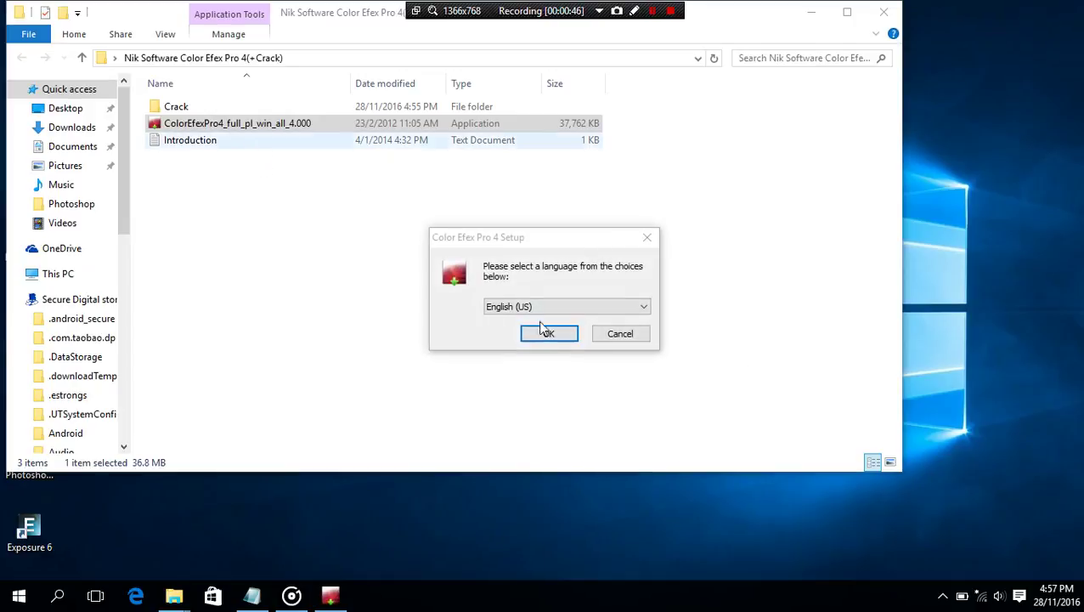
# Choose English (US) as the setup language and accept the Color Efex Pro 4 licence agreement.
pyautogui.click(552, 332)
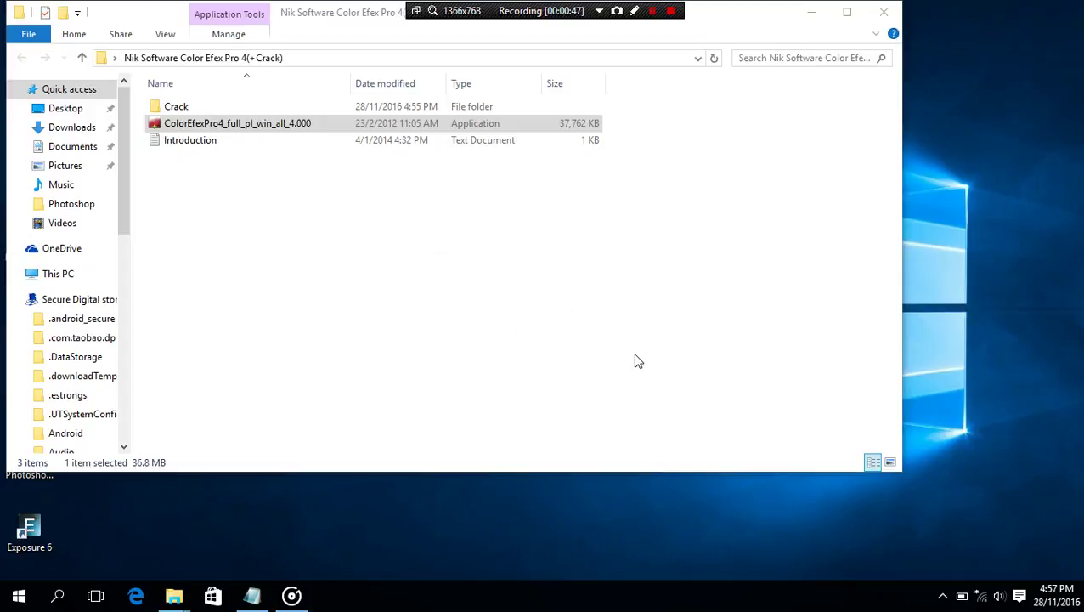
pyautogui.click(633, 426)
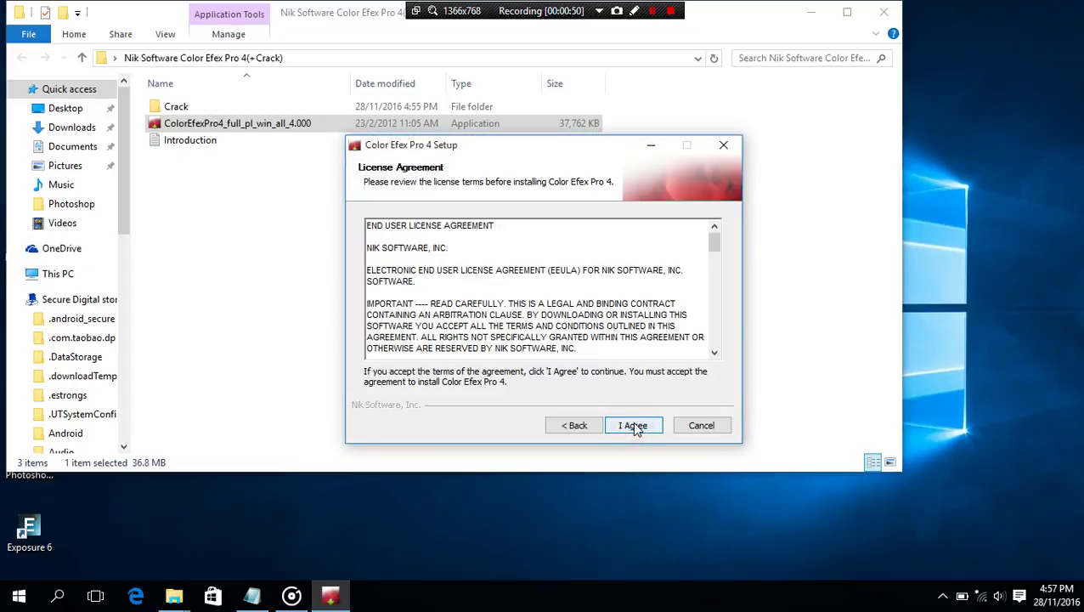
pyautogui.click(636, 426)
# Set the destination to the Plug-ins folder inside the desktop's PhotoshopCS6 folder and start the installation without adding a host application.
pyautogui.click(676, 334)
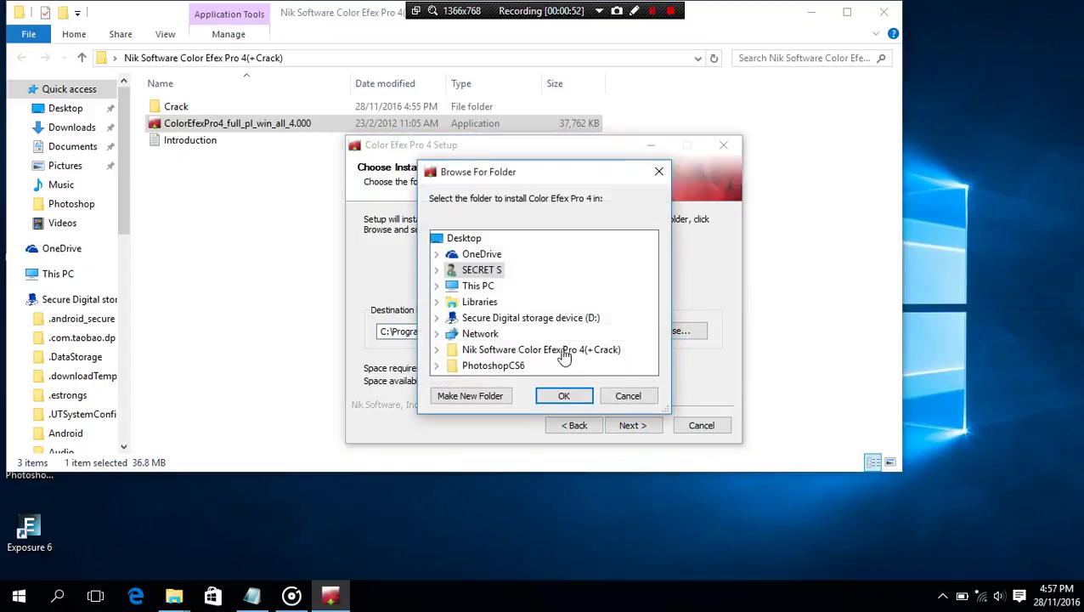
pyautogui.doubleClick(512, 365)
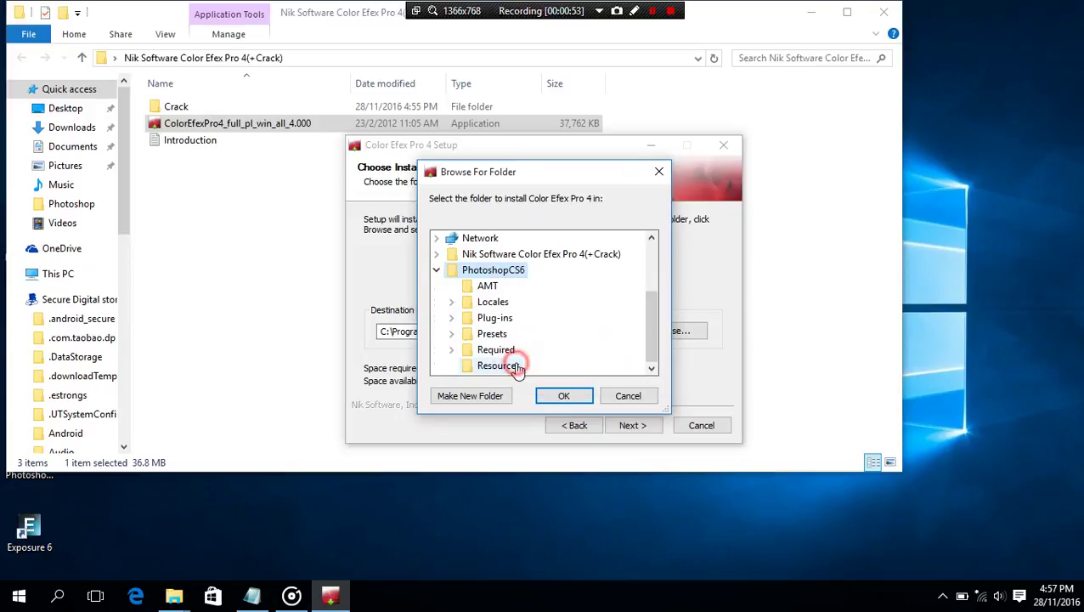
pyautogui.doubleClick(498, 318)
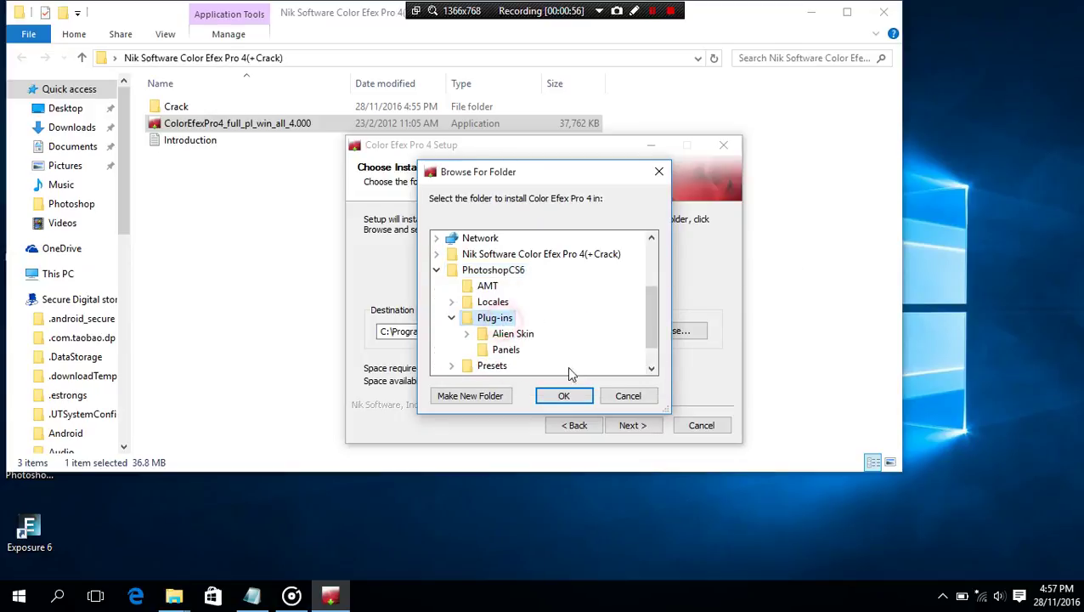
pyautogui.click(566, 397)
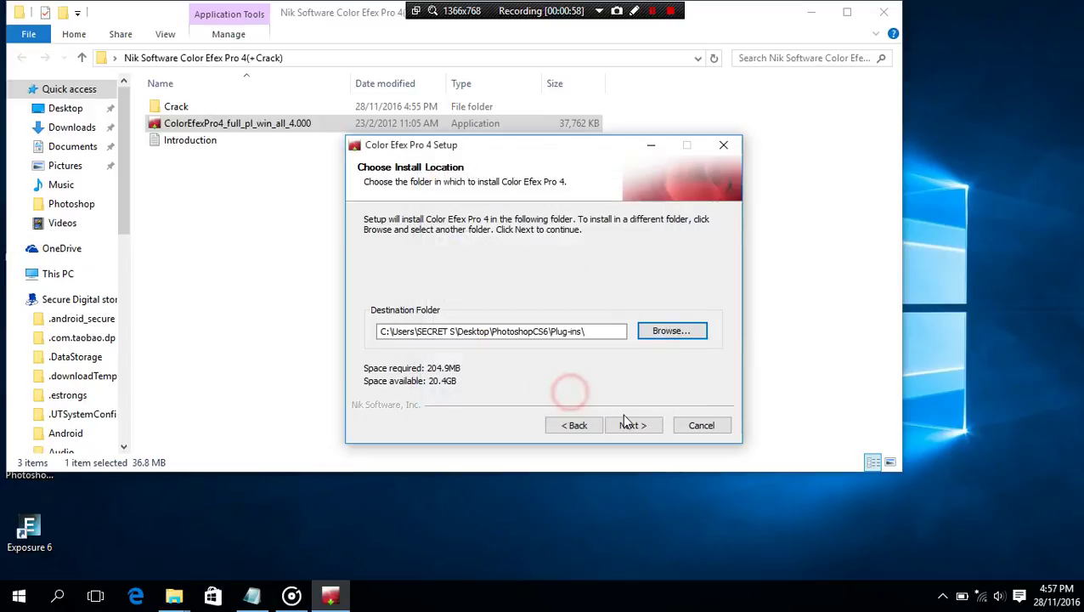
pyautogui.click(591, 333)
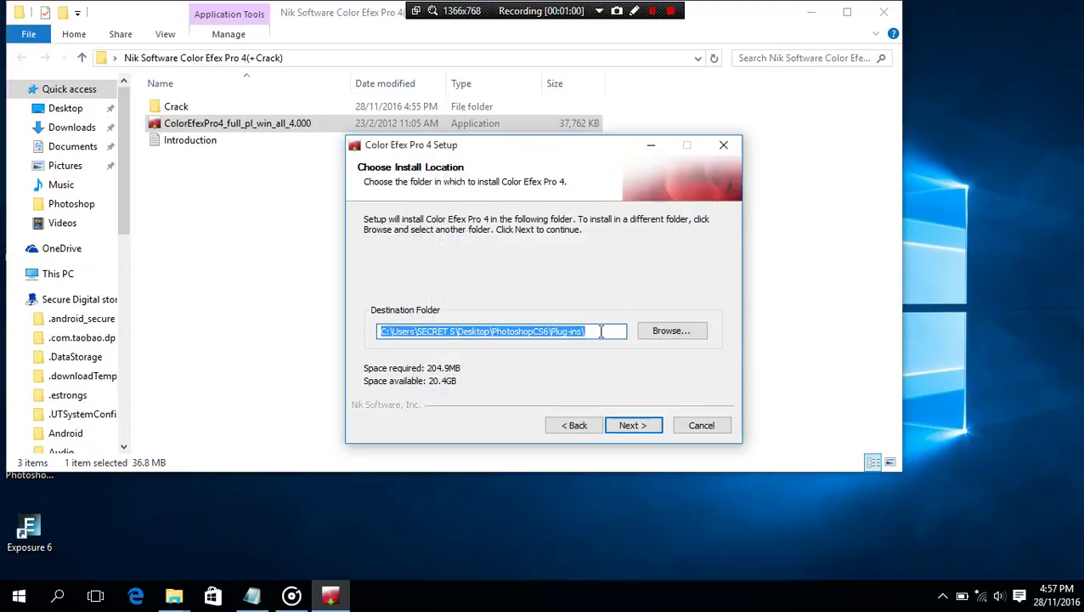
pyautogui.click(629, 424)
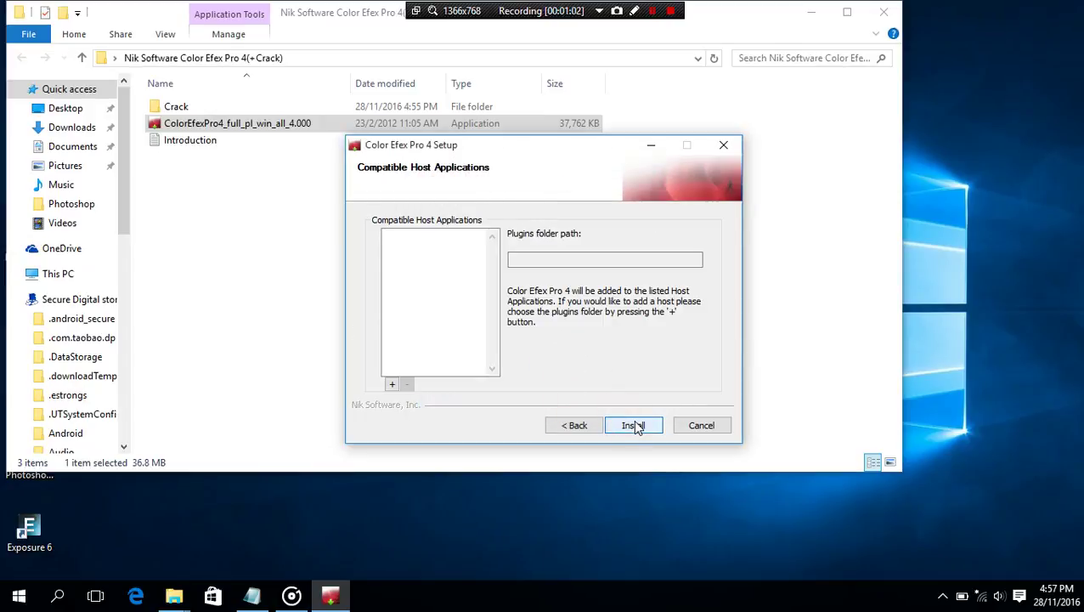
pyautogui.click(635, 426)
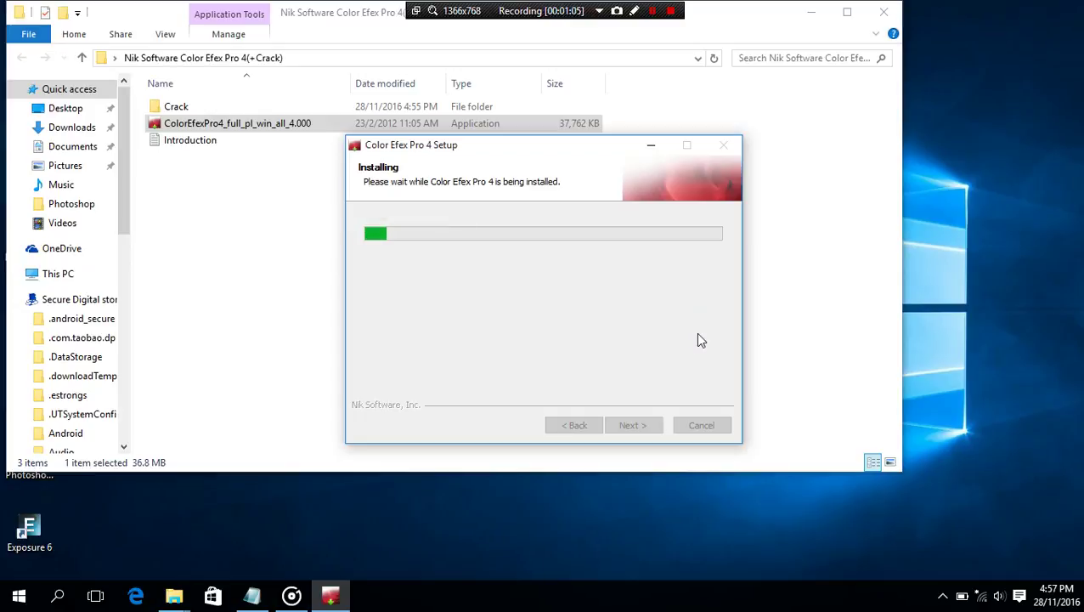
# Read the Introduction text document in the installer folder and close it.
pyautogui.doubleClick(232, 141)
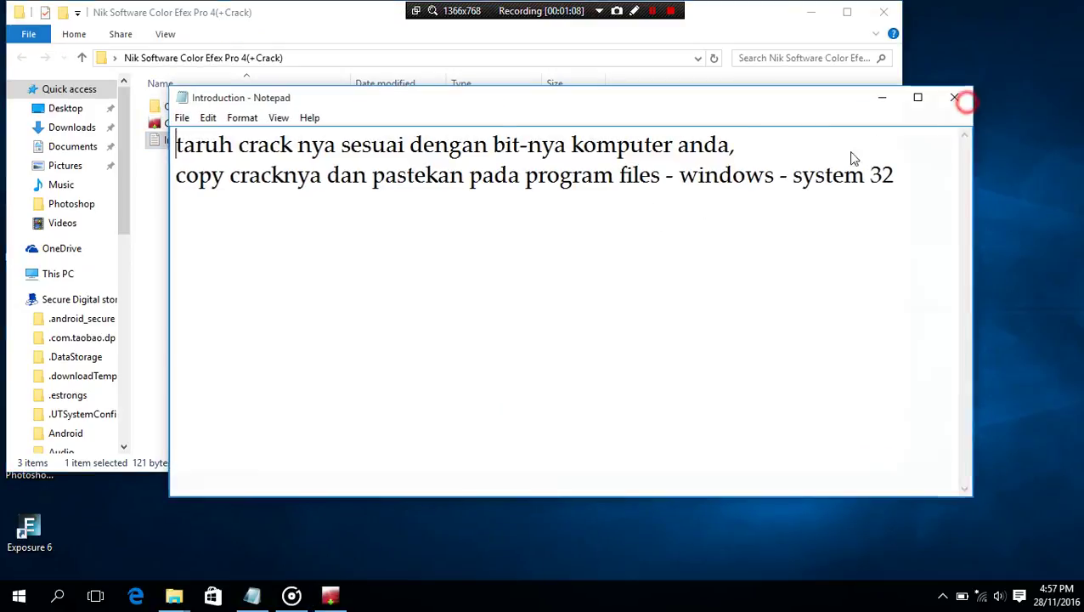
pyautogui.click(954, 97)
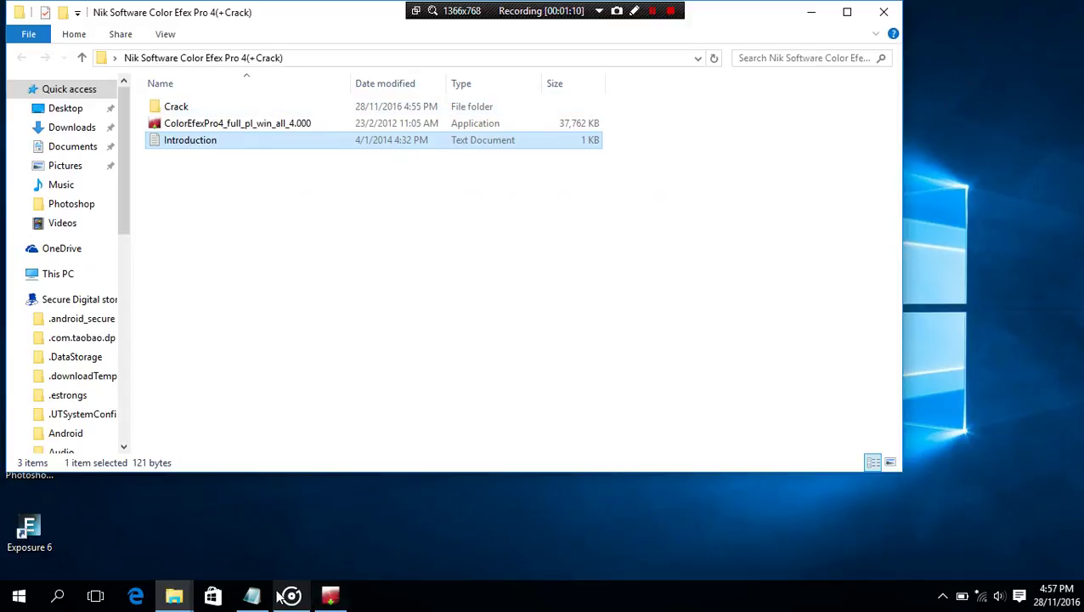
# Write the note "HAVE CRACK 32BIT OR 64" in the untitled Notepad document, clear it and minimize Notepad.
pyautogui.click(252, 595)
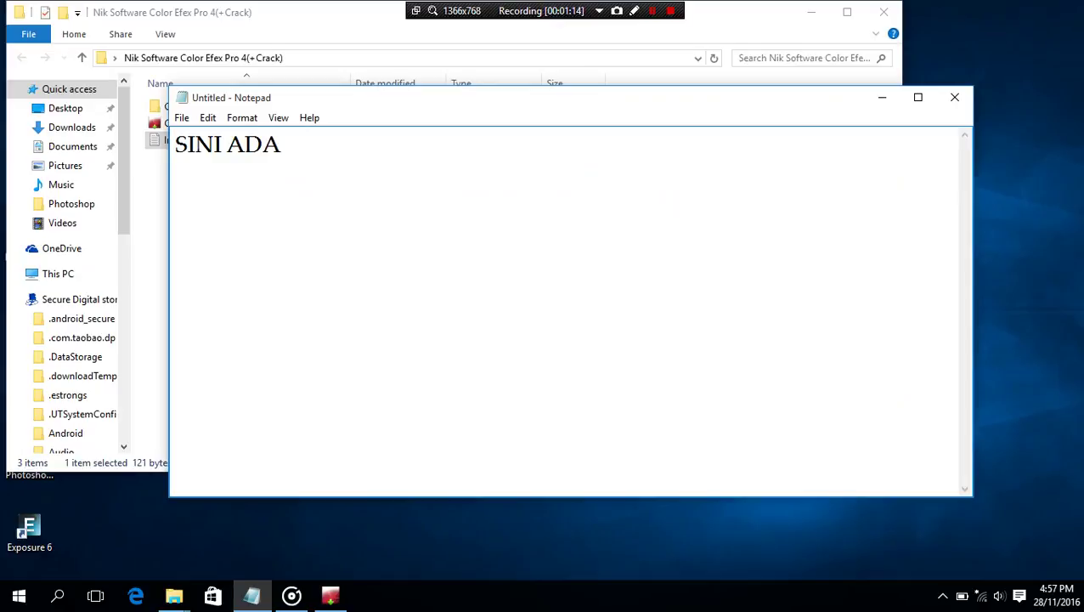
pyautogui.press('BackSpace')
pyautogui.press('BackSpace')
pyautogui.press('BackSpace')
pyautogui.press('BackSpace')
pyautogui.press('BackSpace')
pyautogui.press('BackSpace')
pyautogui.press('BackSpace')
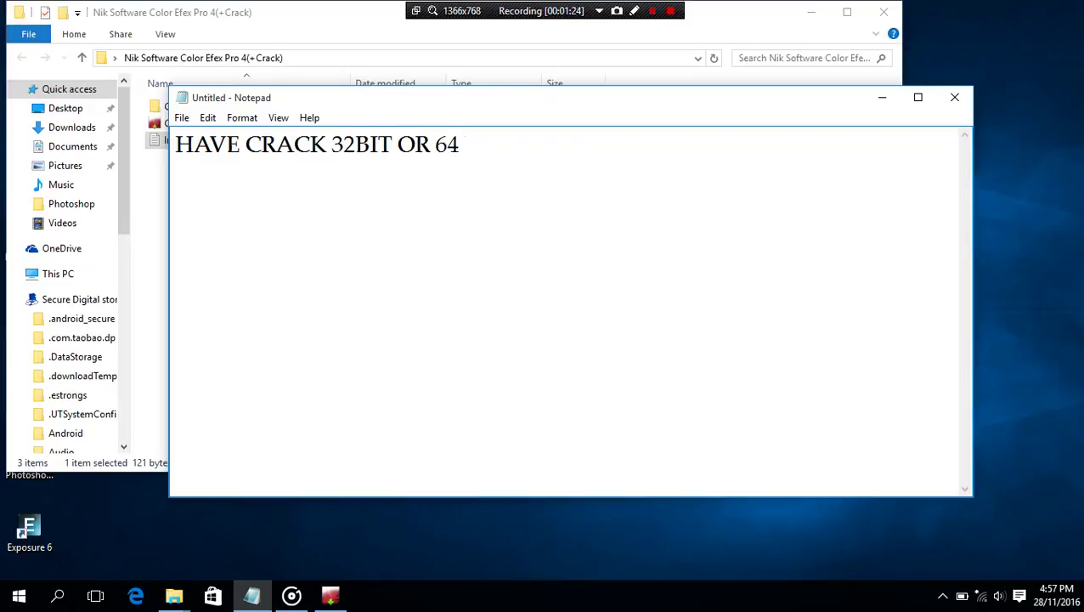
pyautogui.moveTo(610, 165); pyautogui.dragTo(161, 144)
pyautogui.press('Delete')
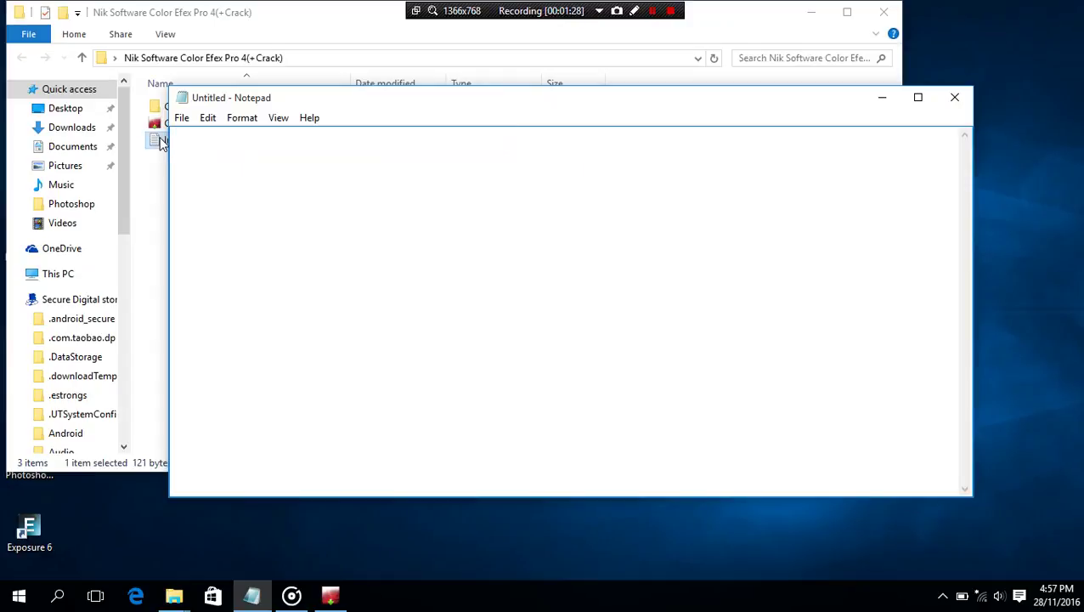
pyautogui.click(917, 97)
pyautogui.click(1032, 9)
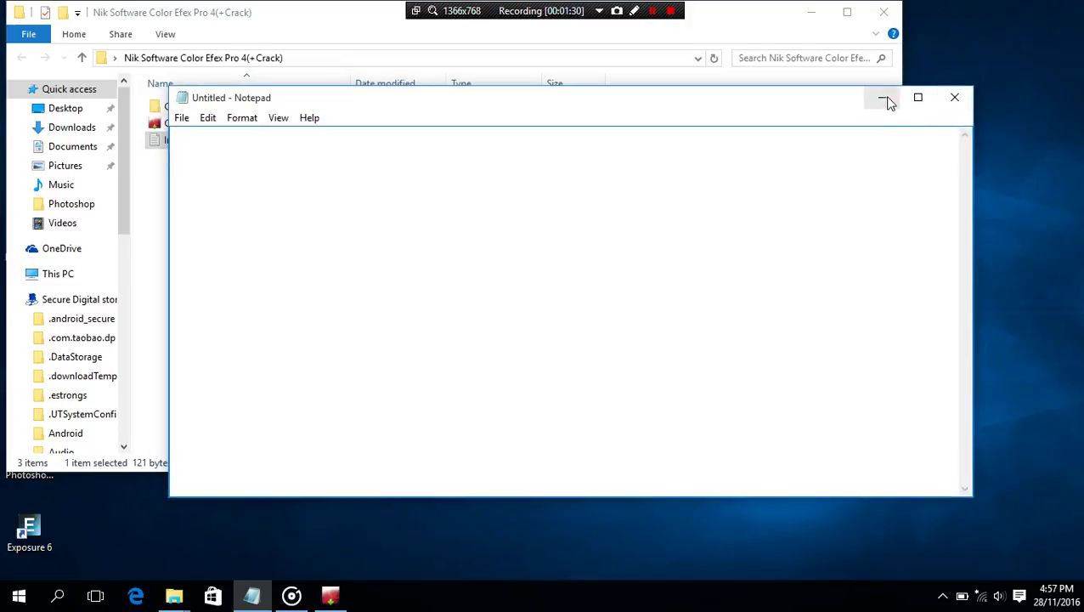
pyautogui.click(888, 101)
# Check the installation progress, copy ColorEfexPro4FC32.dll from the Crack folder and minimize the folder window.
pyautogui.click(331, 598)
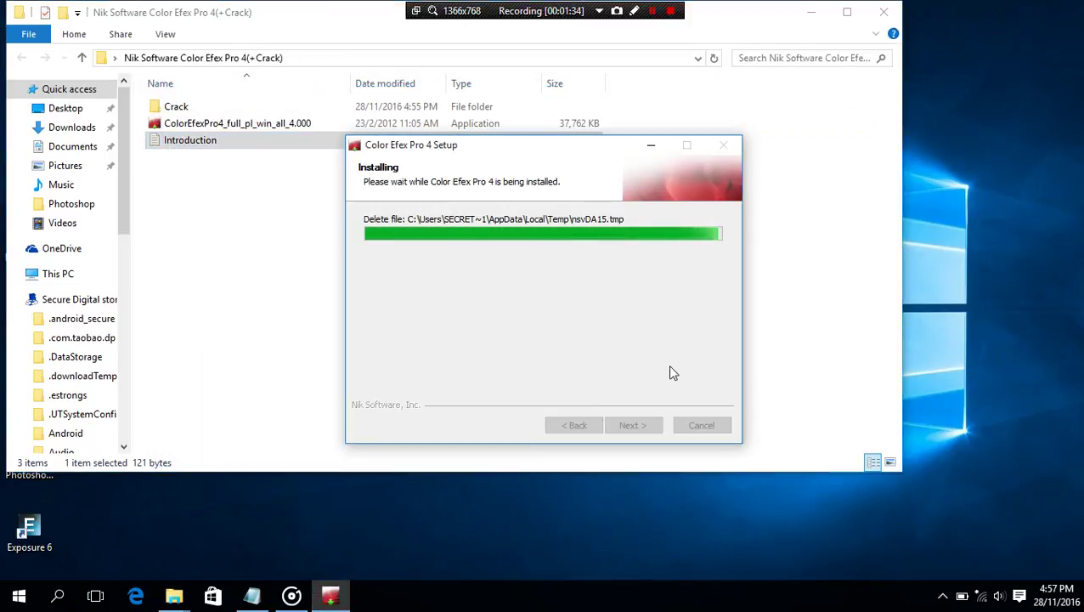
pyautogui.doubleClick(300, 108)
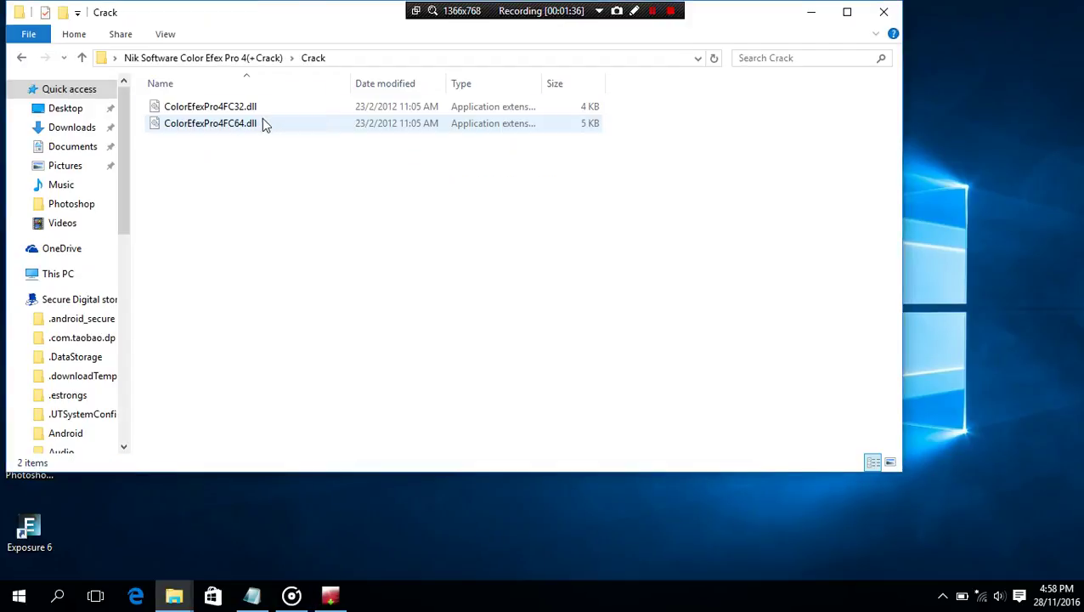
pyautogui.click(263, 106)
pyautogui.rightClick(262, 106)
pyautogui.click(399, 224)
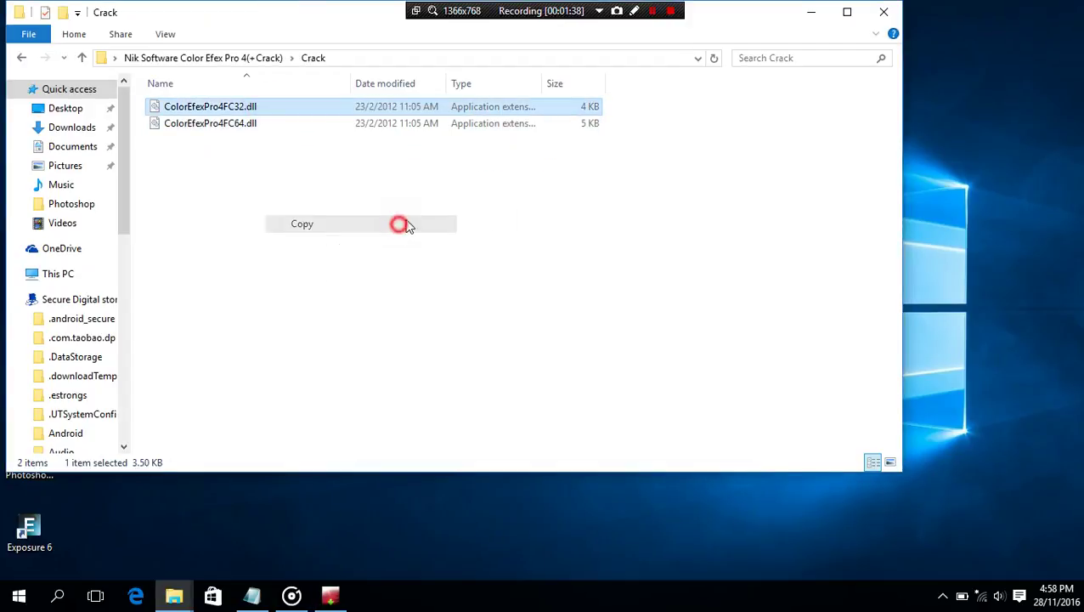
pyautogui.click(816, 14)
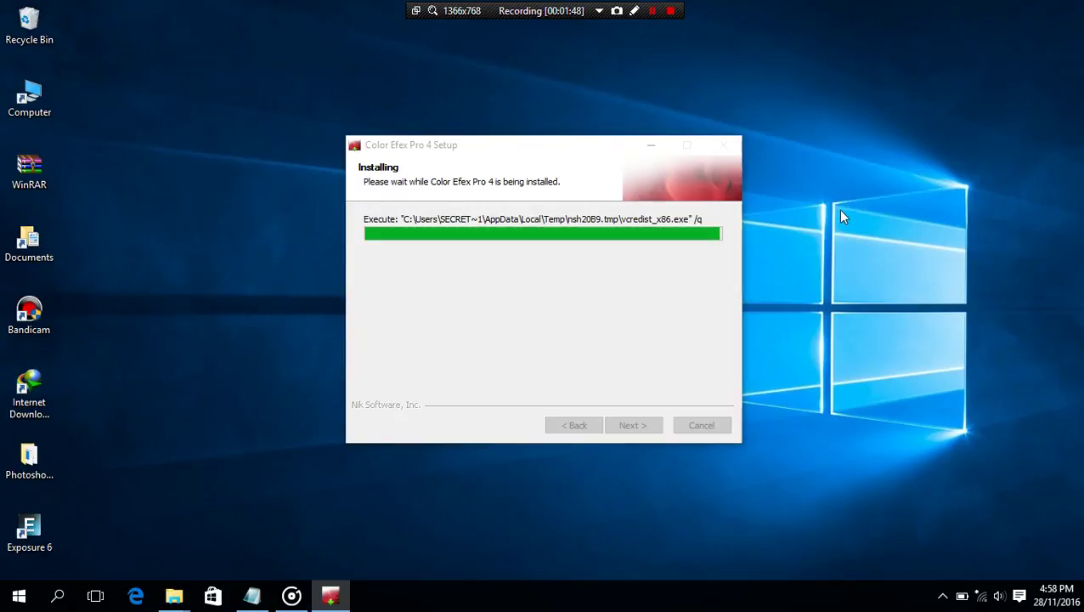
pyautogui.rightClick(804, 145)
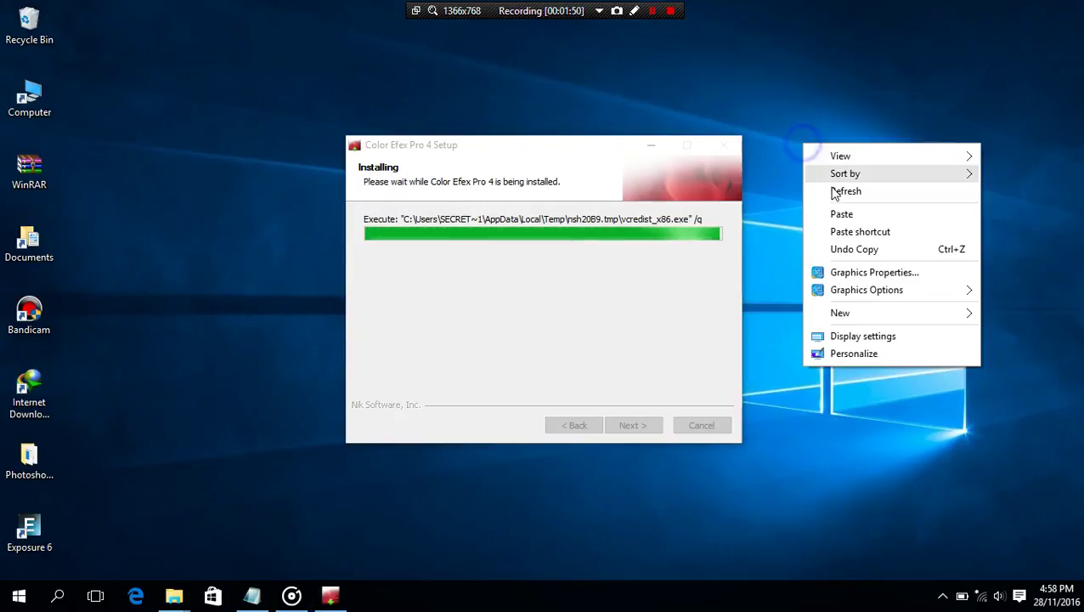
pyautogui.click(836, 193)
pyautogui.rightClick(832, 130)
pyautogui.click(848, 180)
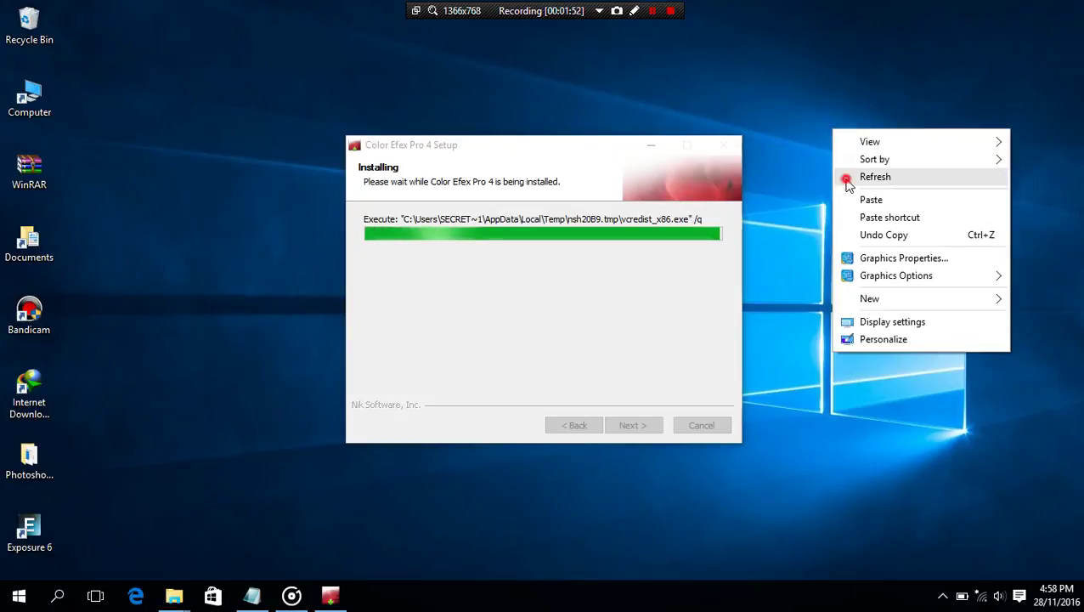
pyautogui.moveTo(547, 152); pyautogui.dragTo(567, 140)
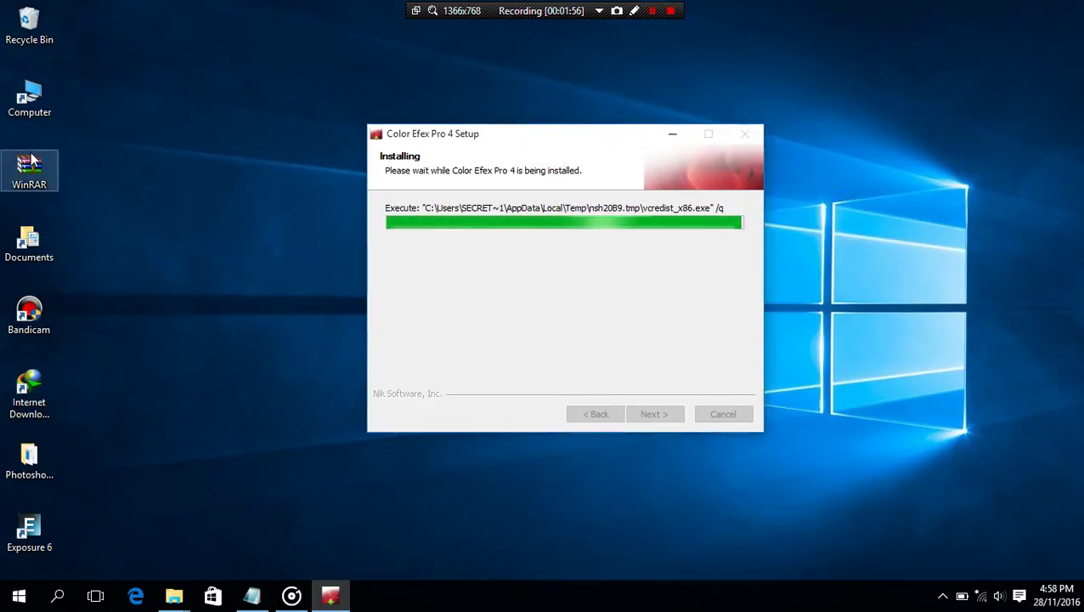
# Open the System32 folder inside the Windows folder on drive C.
pyautogui.click(32, 97)
pyautogui.doubleClick(32, 97)
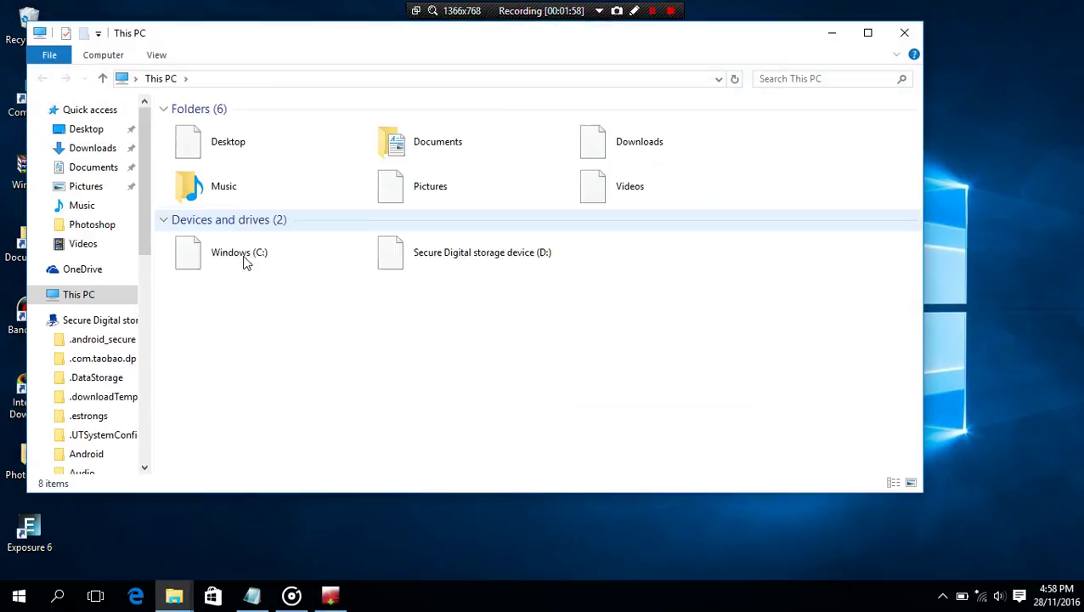
pyautogui.doubleClick(229, 240)
pyautogui.doubleClick(336, 211)
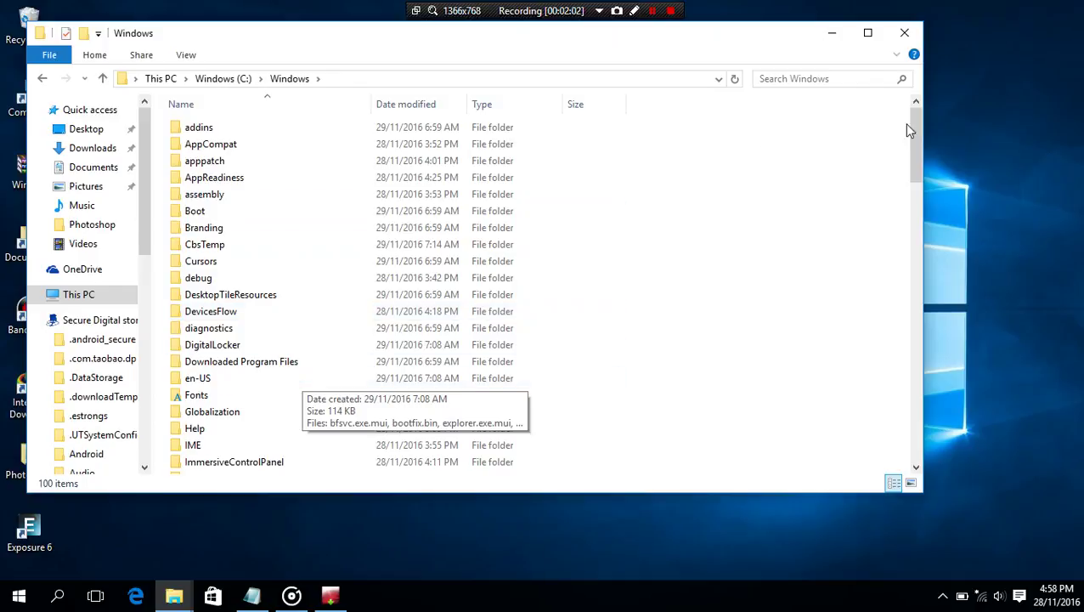
pyautogui.moveTo(915, 127); pyautogui.dragTo(929, 331)
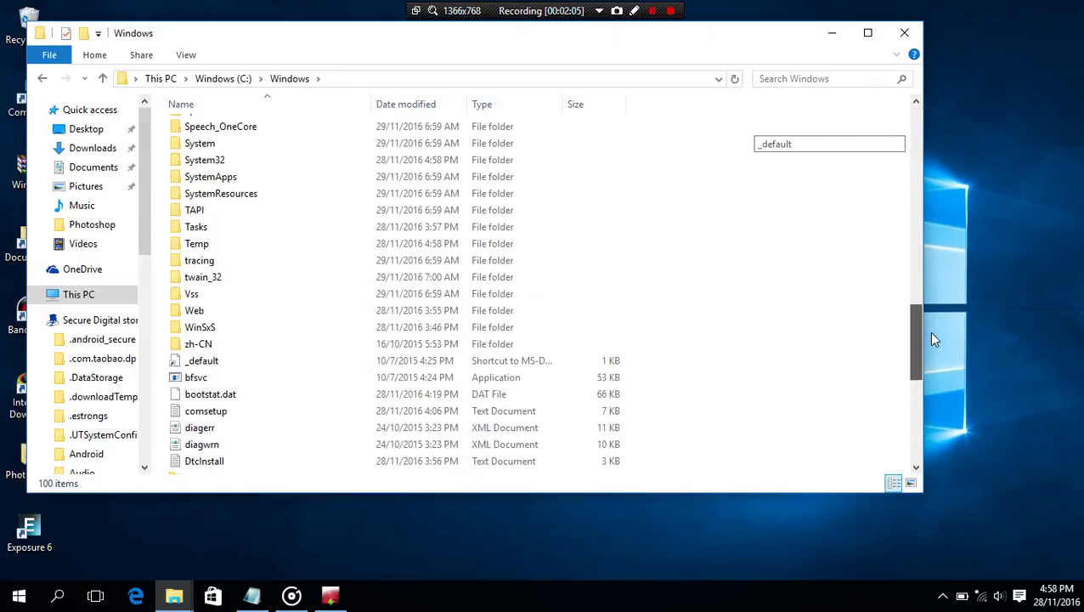
pyautogui.doubleClick(278, 161)
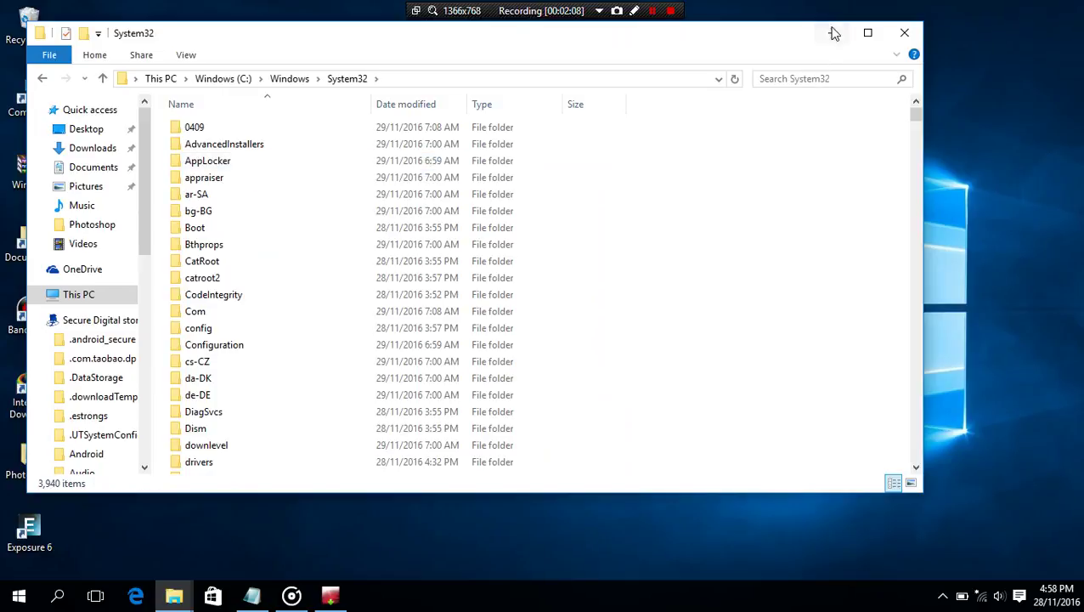
# Minimize the System32 window and finish the Color Efex Pro 4 setup with the Getting Started page option turned off.
pyautogui.click(834, 33)
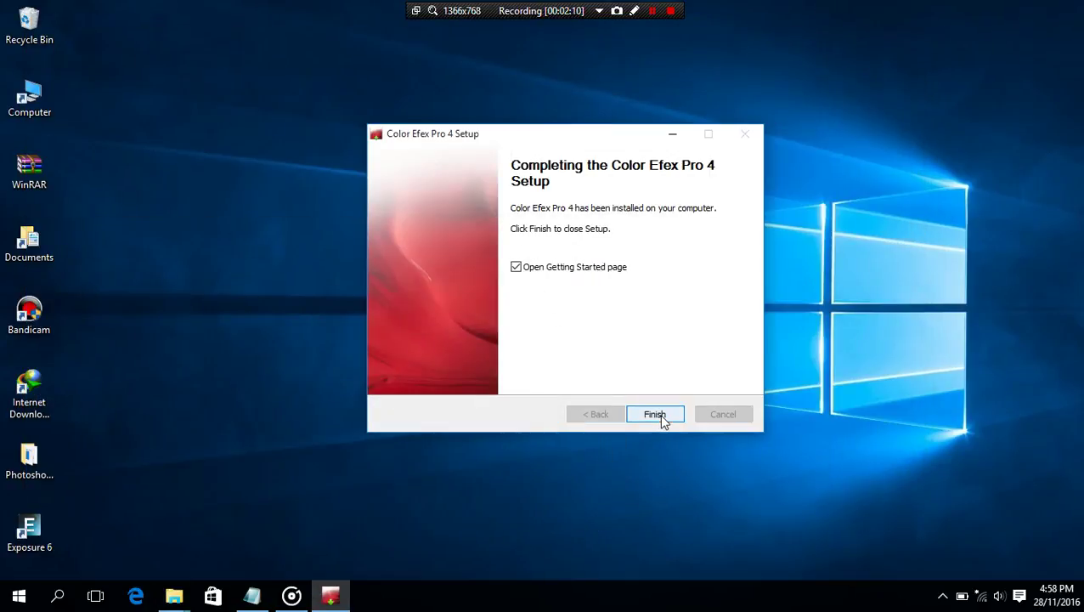
pyautogui.click(623, 268)
pyautogui.click(655, 414)
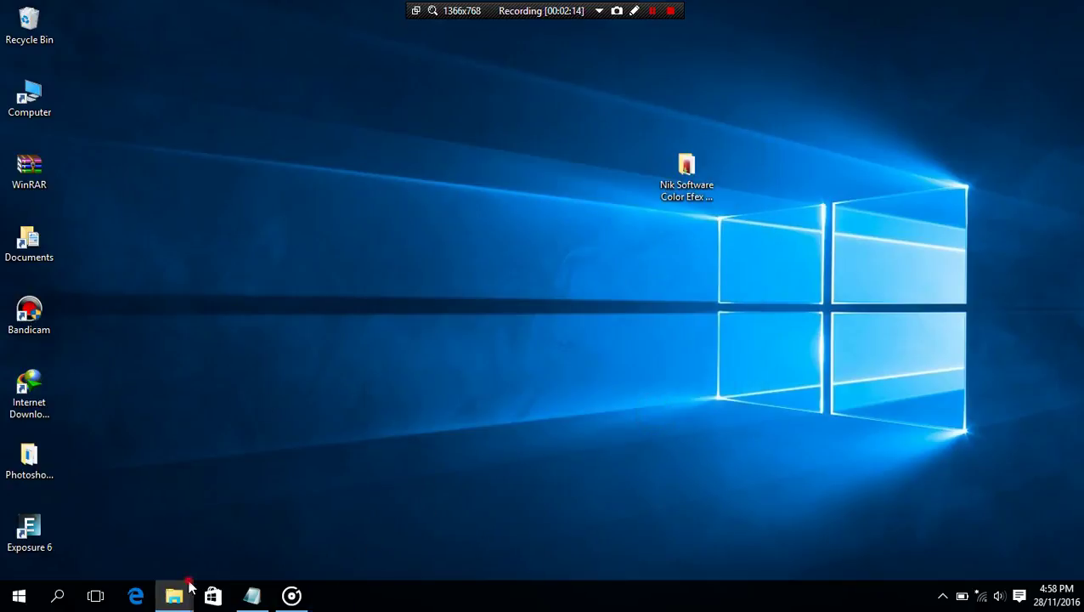
# Restore the minimized folder window and reopen the System32 folder inside Windows on drive C, starting from This PC.
pyautogui.click(189, 585)
pyautogui.click(425, 492)
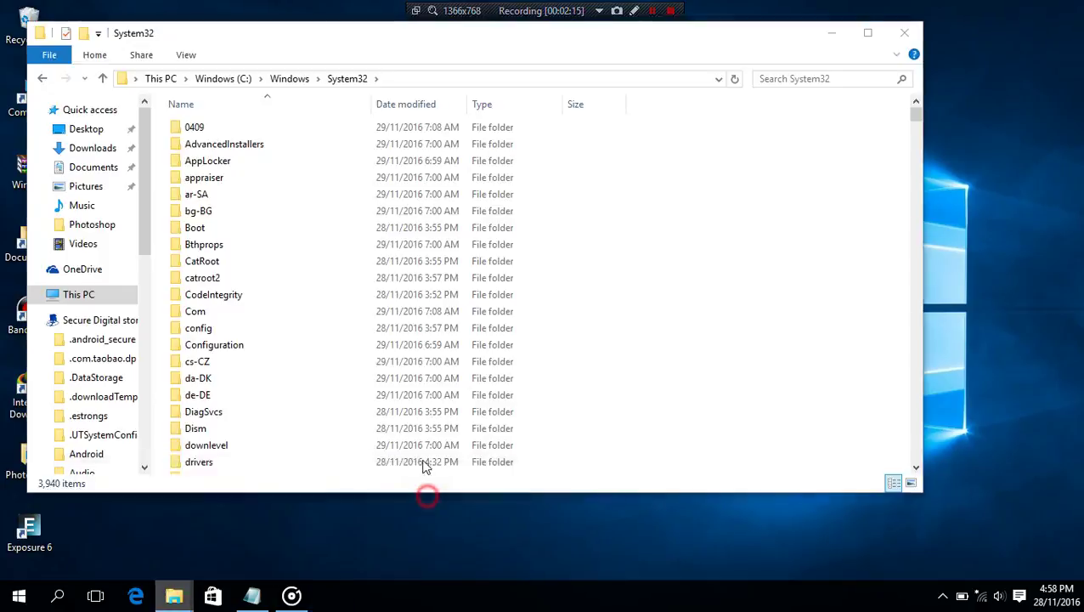
pyautogui.click(291, 85)
pyautogui.click(222, 78)
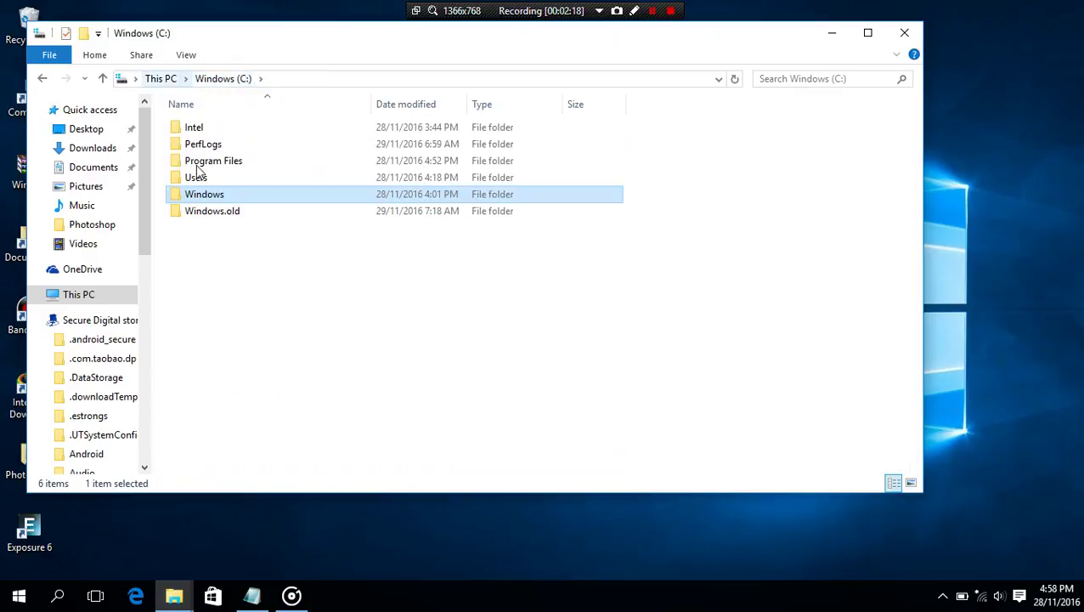
pyautogui.click(159, 78)
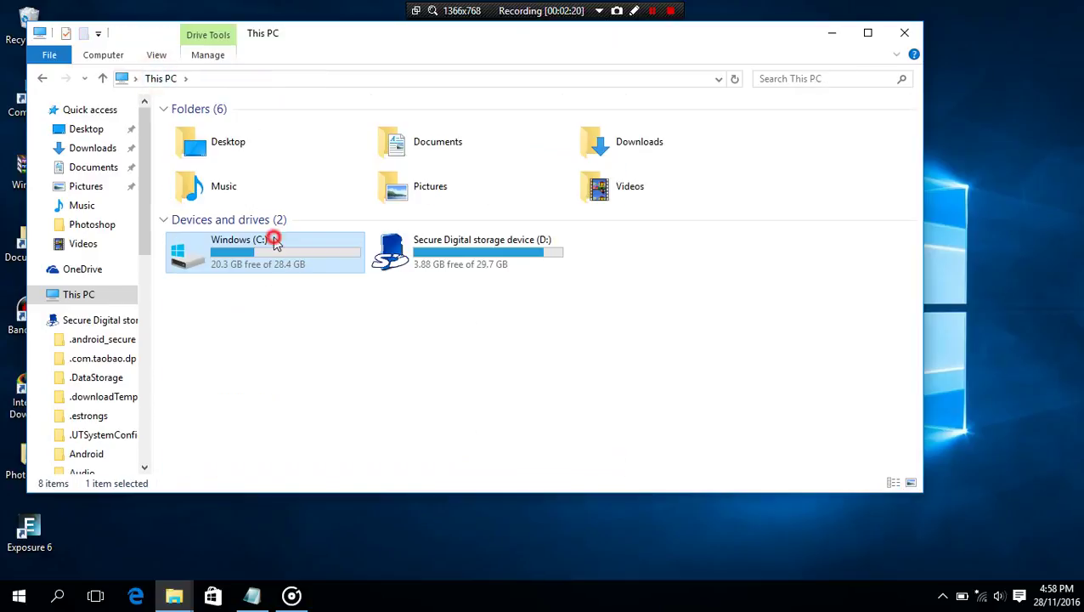
pyautogui.doubleClick(274, 241)
pyautogui.click(234, 194)
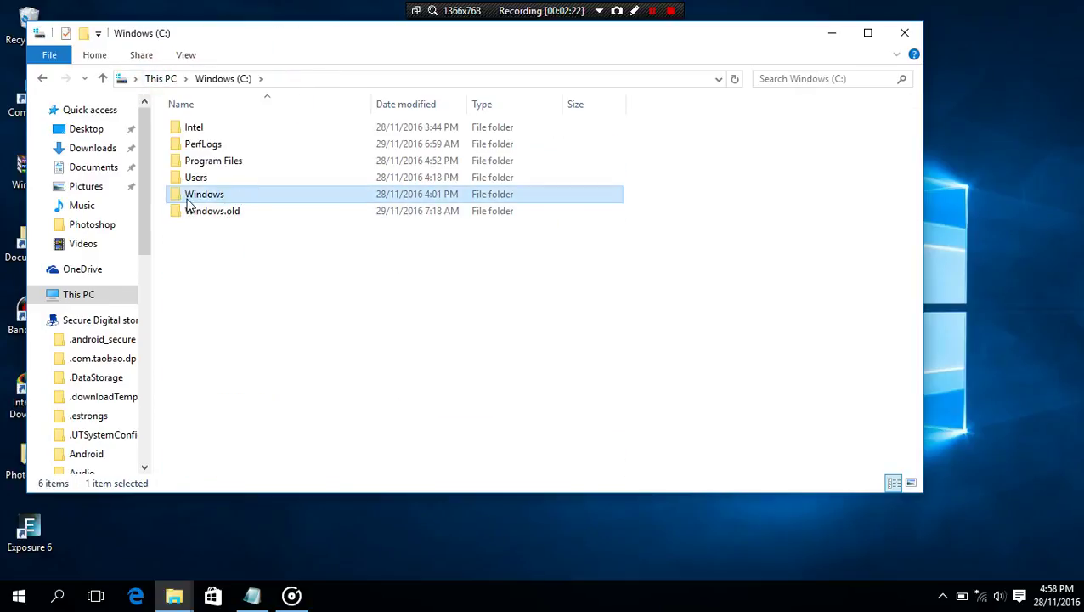
pyautogui.doubleClick(220, 195)
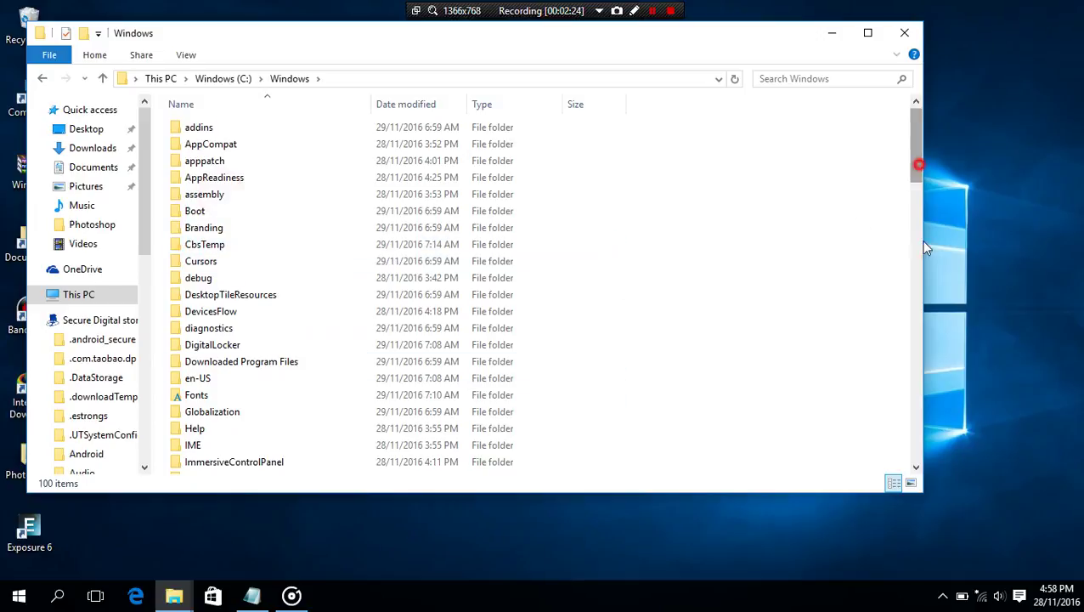
pyautogui.moveTo(926, 247); pyautogui.dragTo(928, 341)
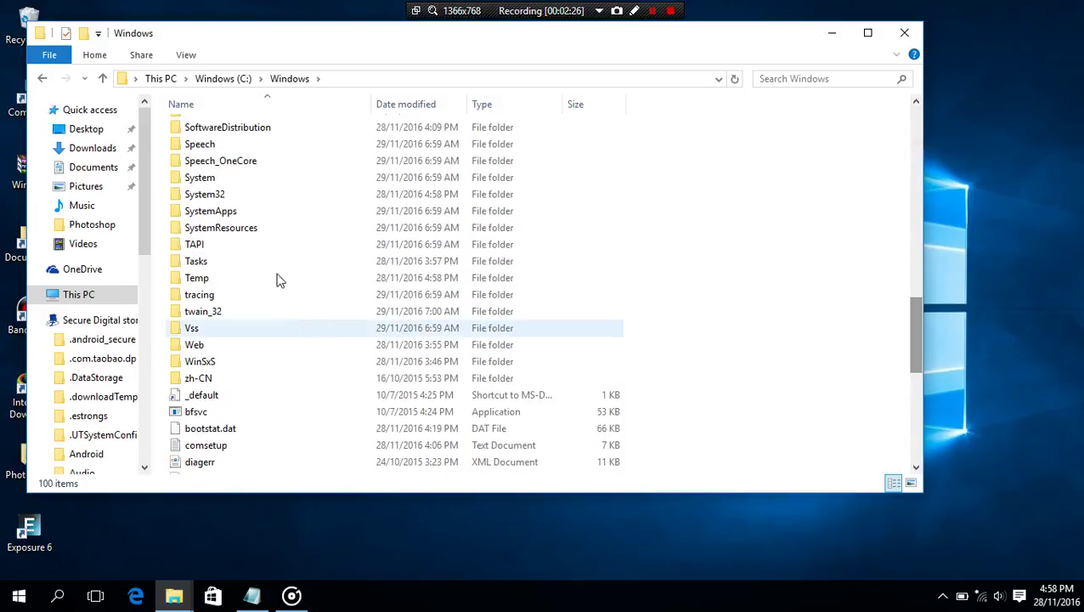
pyautogui.doubleClick(219, 194)
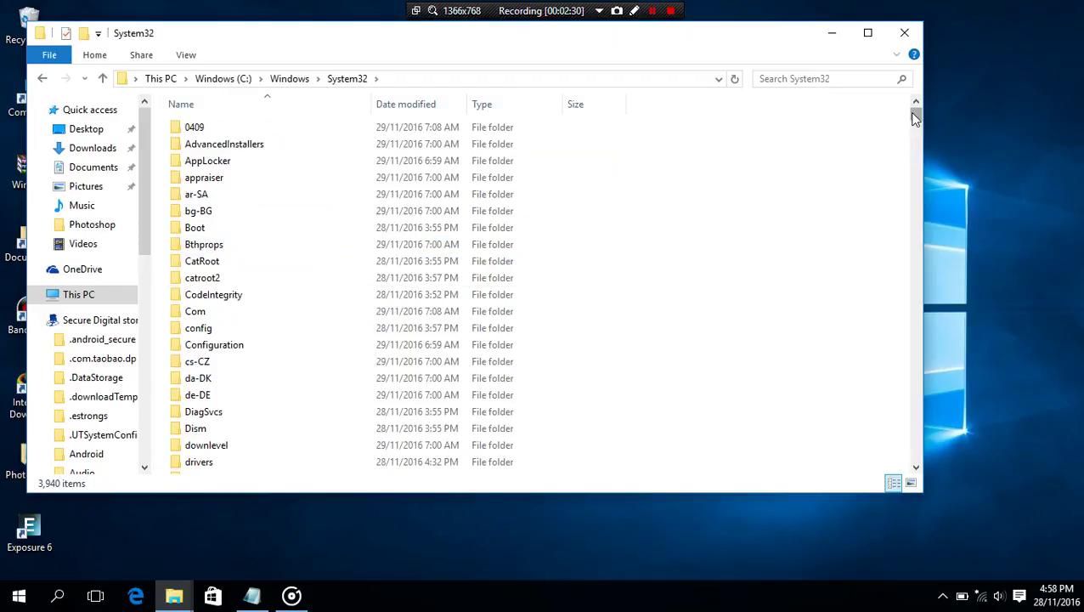
# Paste the copied ColorEfexPro4FC32.dll into System32, confirm the copy and close the folder window.
pyautogui.moveTo(914, 118); pyautogui.dragTo(911, 366)
pyautogui.rightClick(718, 203)
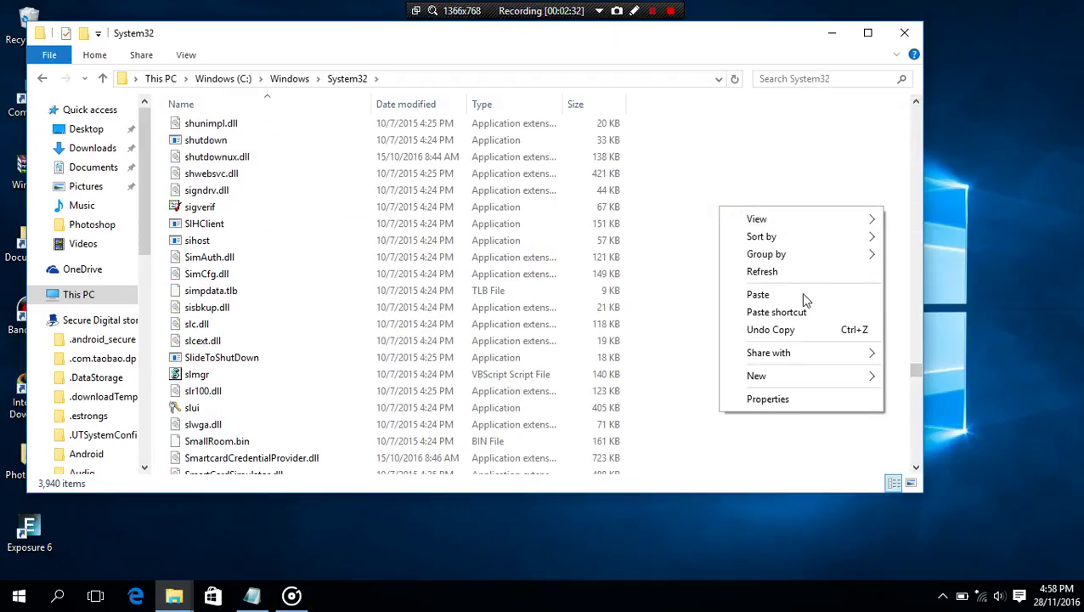
pyautogui.click(758, 295)
pyautogui.click(527, 194)
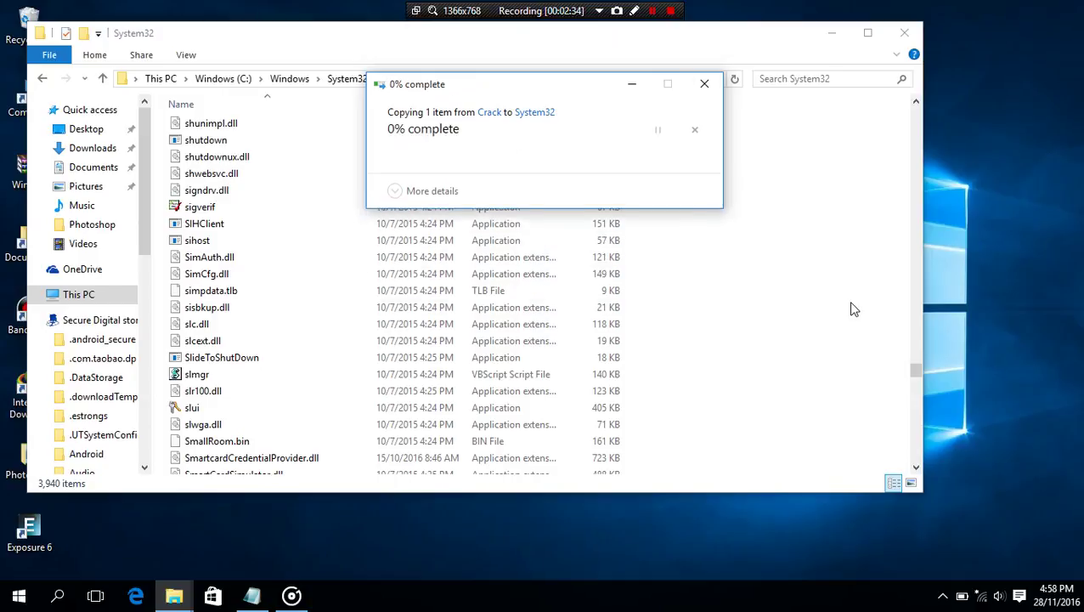
pyautogui.press('Return')
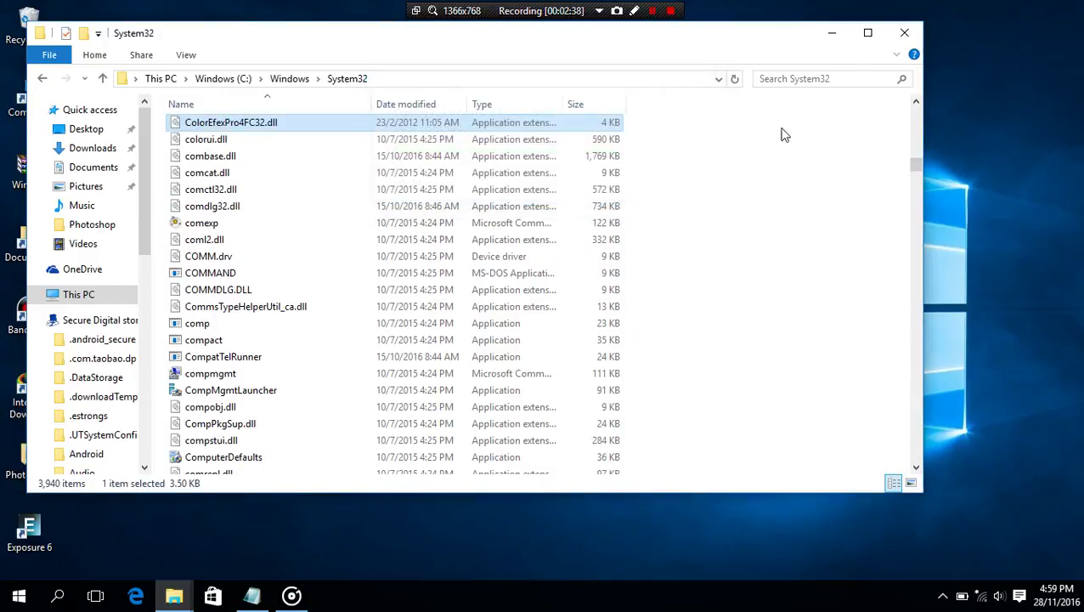
pyautogui.click(906, 34)
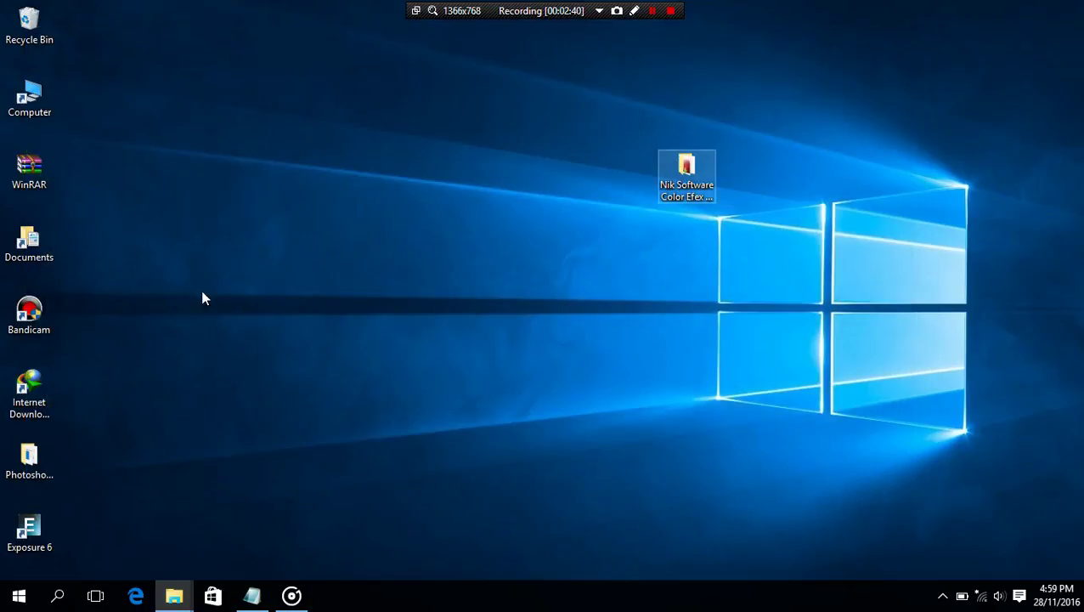
# Refresh the desktop, launch Photoshop from the PhotoshopCS6 folder and minimize the folder window.
pyautogui.click(365, 211)
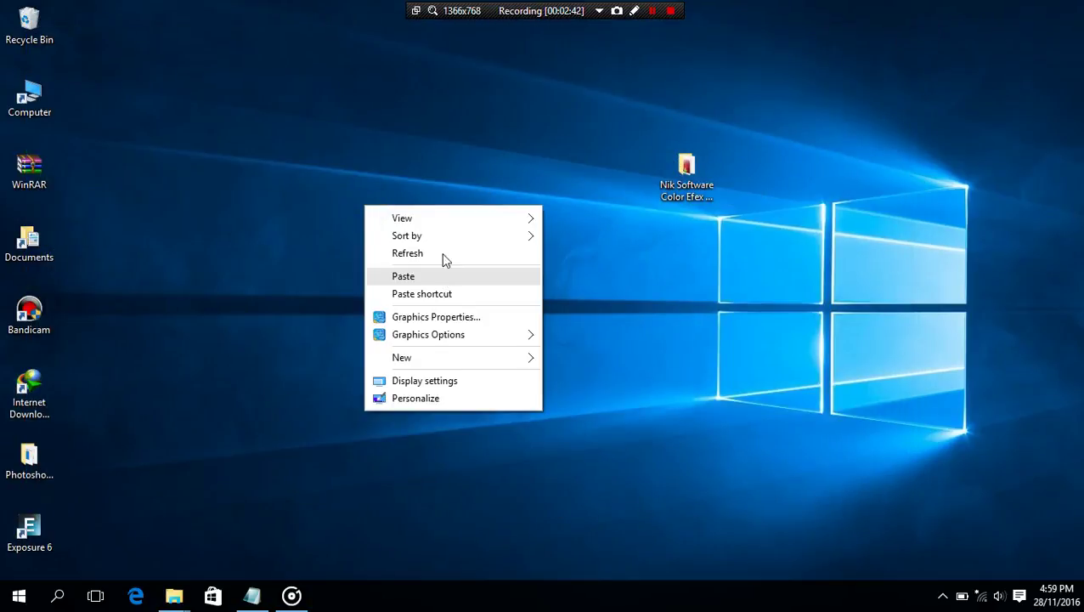
pyautogui.click(442, 257)
pyautogui.doubleClick(49, 452)
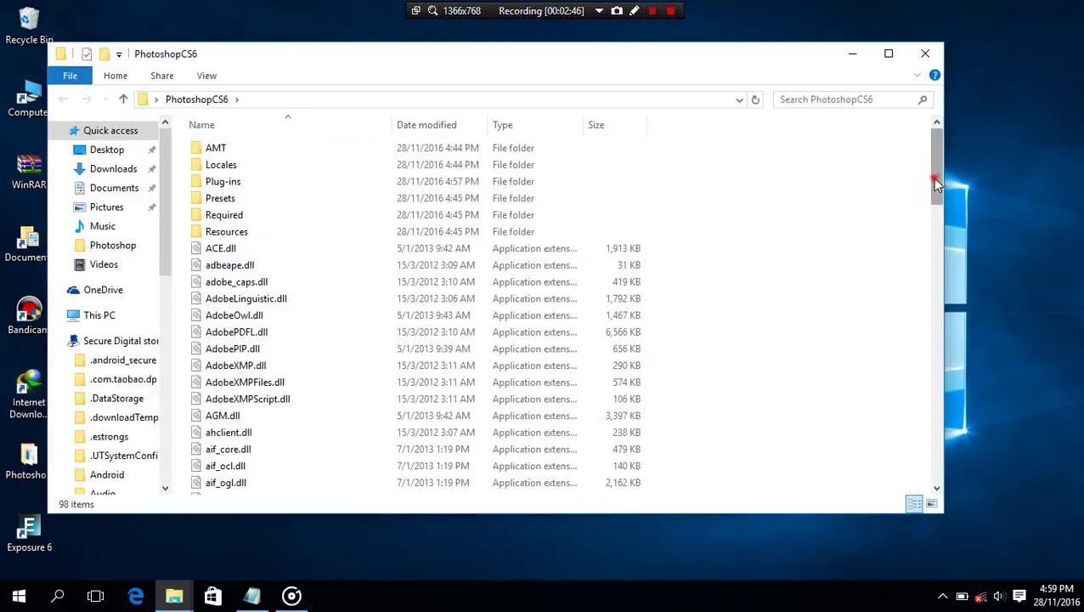
pyautogui.moveTo(936, 170); pyautogui.dragTo(936, 418)
pyautogui.click(295, 327)
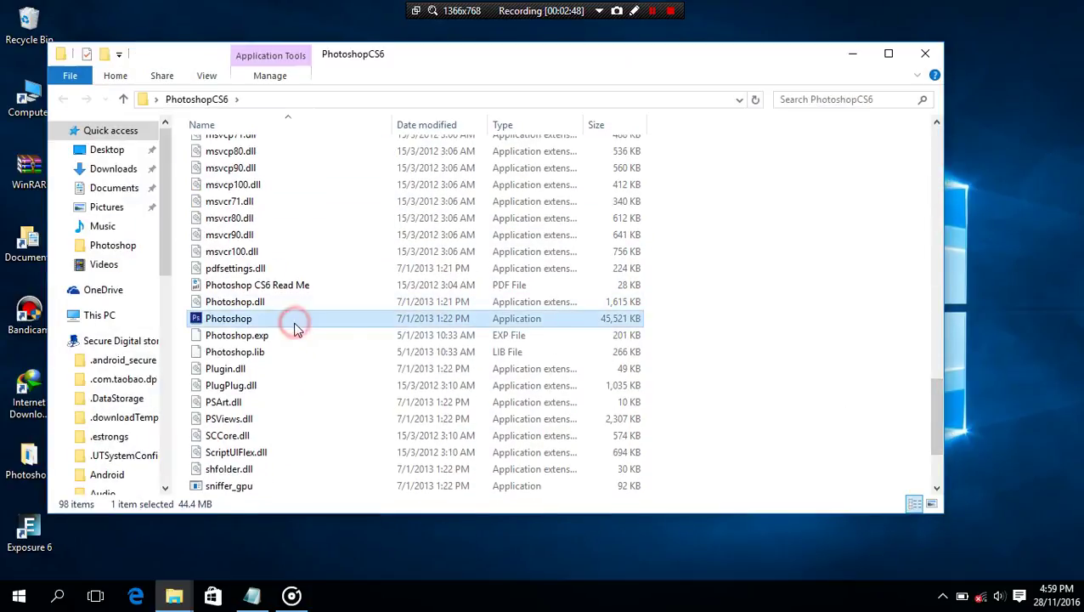
pyautogui.click(852, 53)
pyautogui.rightClick(849, 40)
pyautogui.click(884, 88)
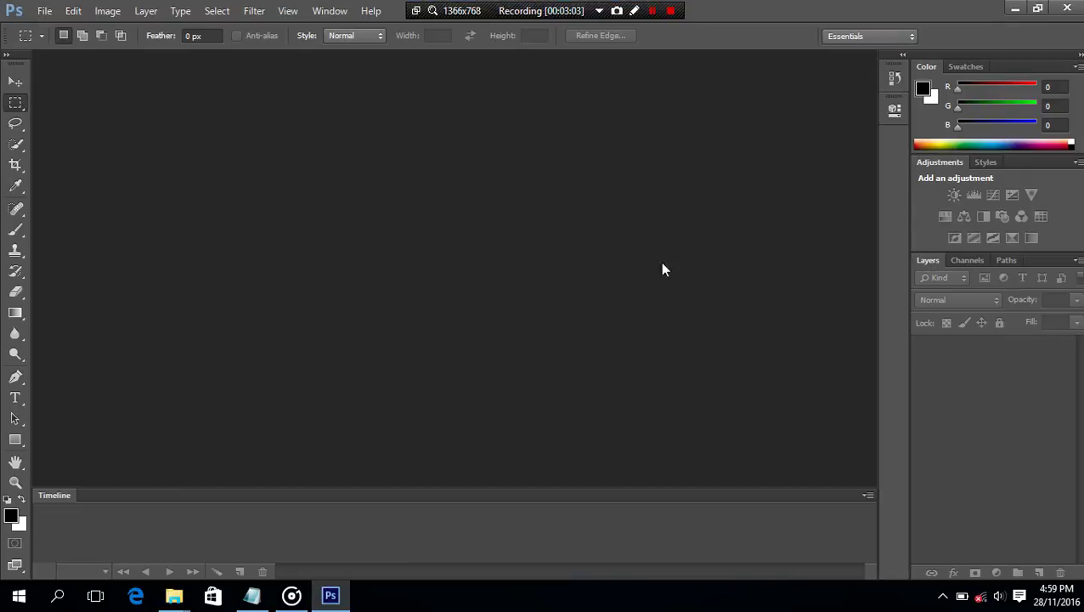
# Start opening an image and browse to the Secure Digital storage device (D:).
pyautogui.click(42, 10)
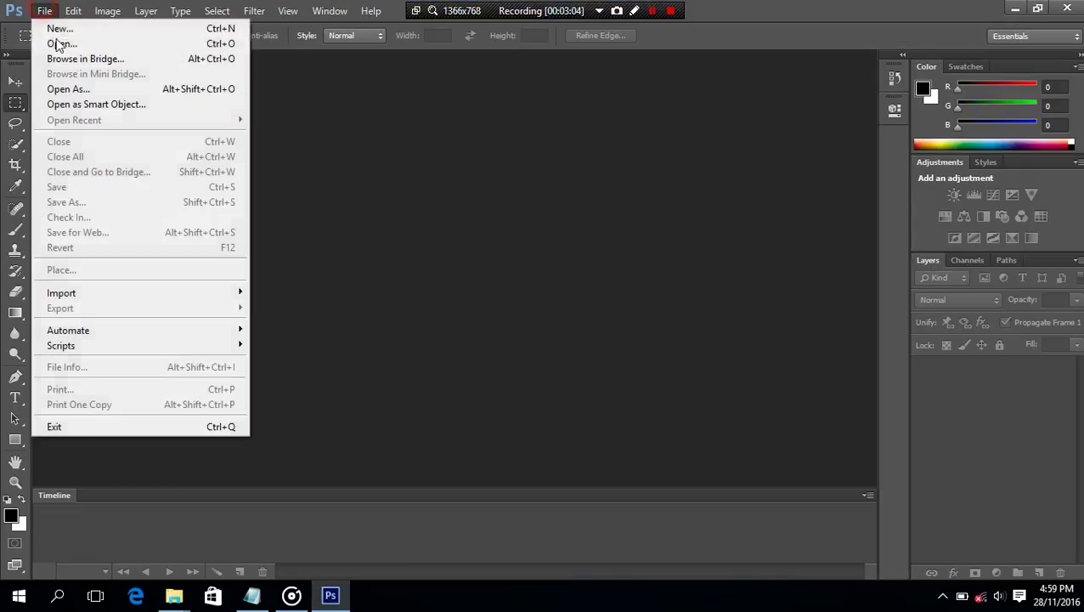
pyautogui.click(60, 44)
pyautogui.click(359, 200)
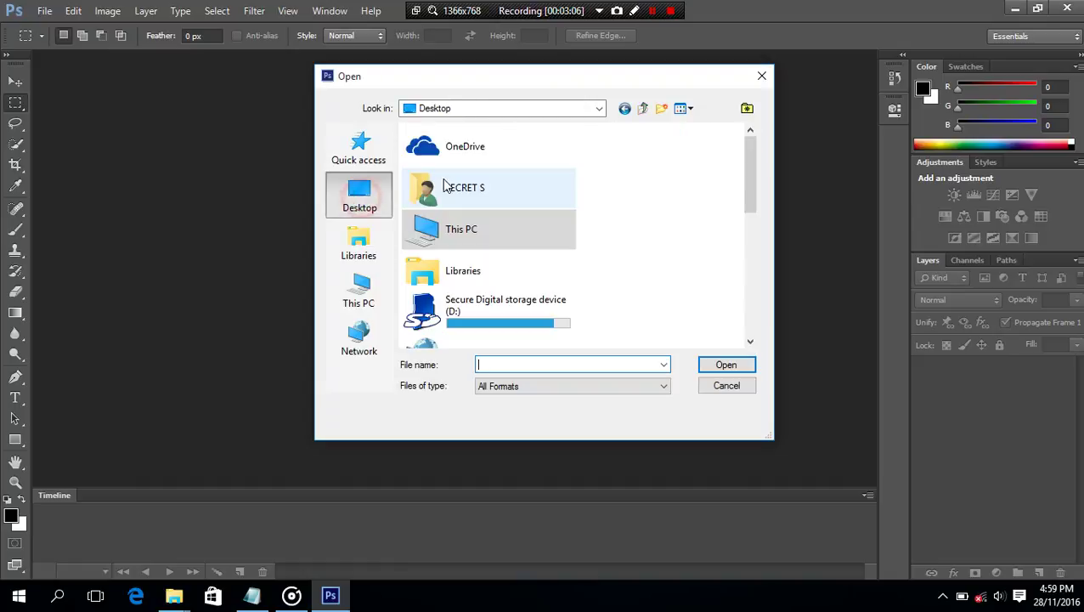
pyautogui.doubleClick(509, 310)
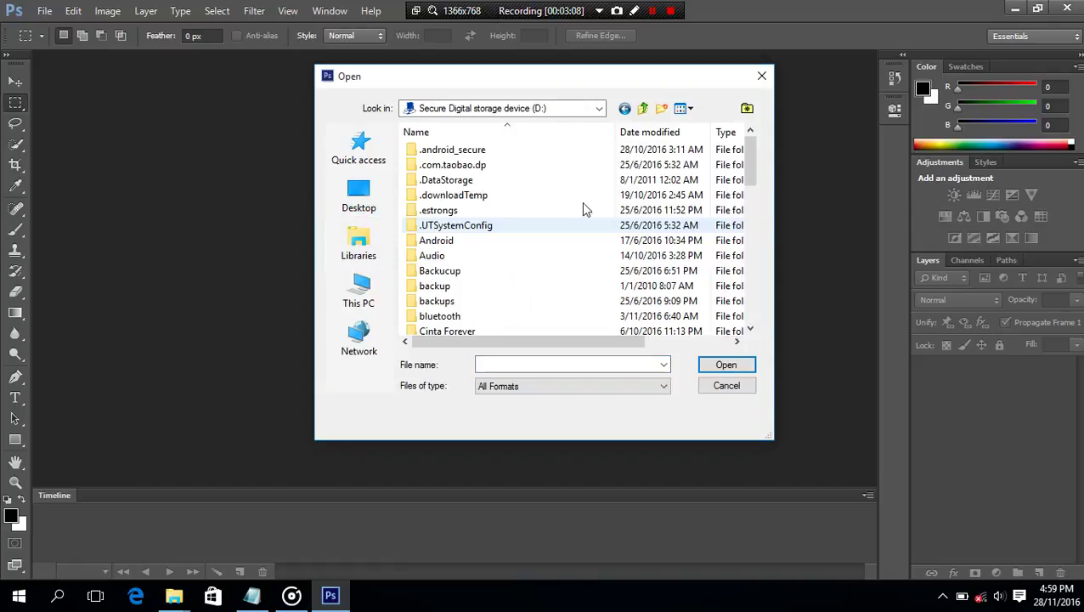
# Look through the images in the IMVU PROJECT folder as large thumbnails.
pyautogui.moveTo(744, 173); pyautogui.dragTo(534, 268)
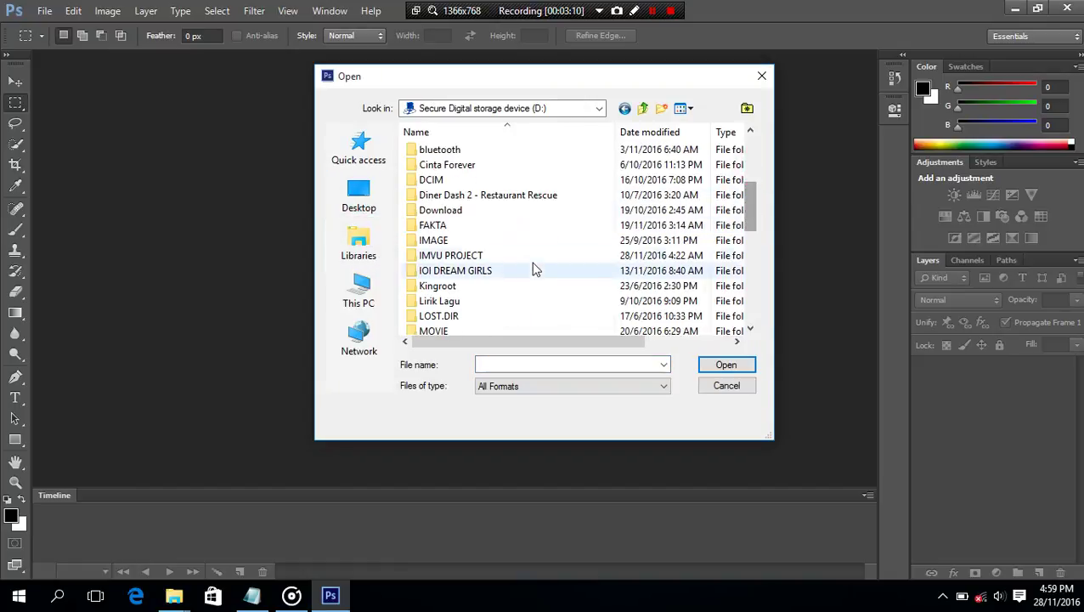
pyautogui.doubleClick(527, 257)
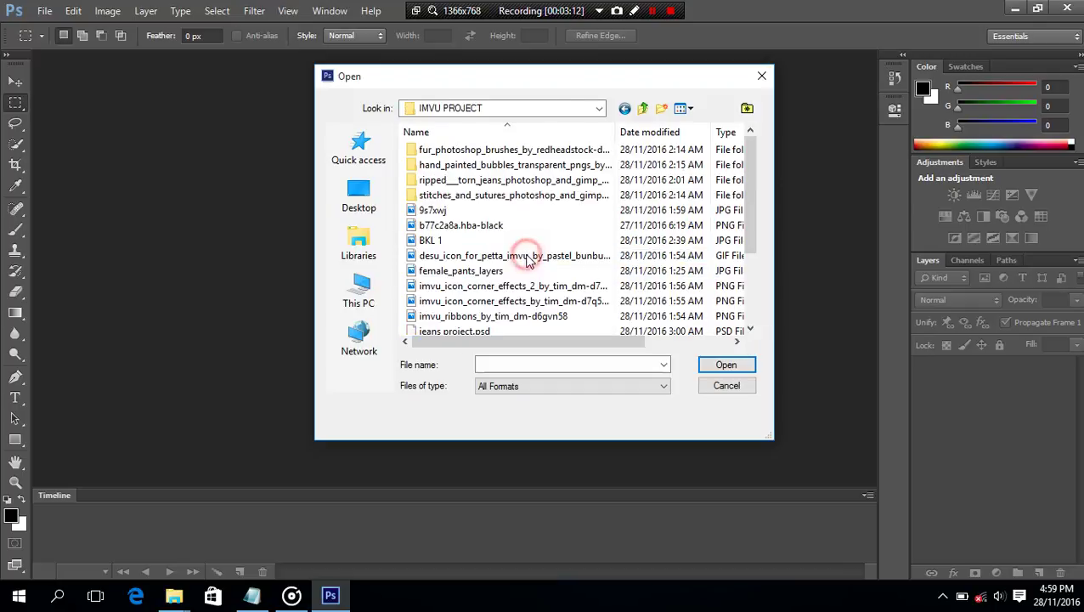
pyautogui.click(537, 225)
pyautogui.click(537, 256)
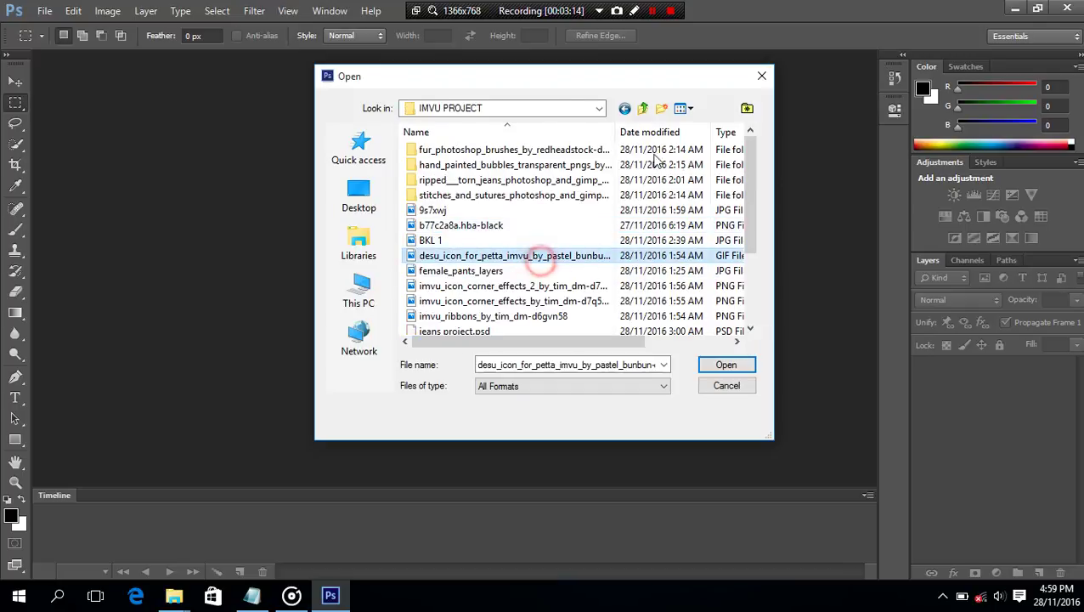
pyautogui.click(681, 109)
pyautogui.click(726, 148)
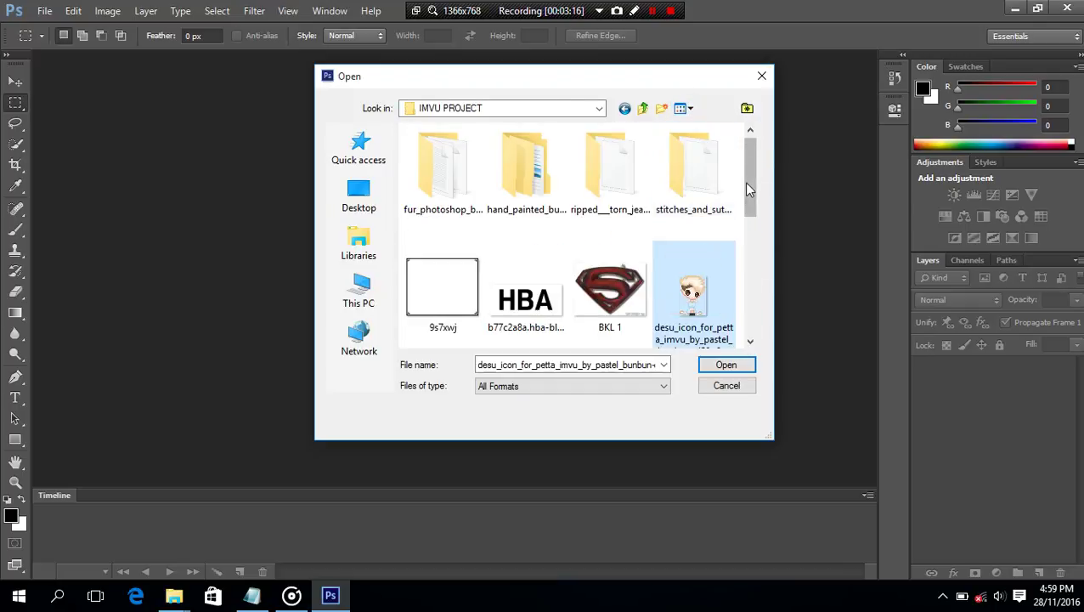
pyautogui.moveTo(743, 182); pyautogui.dragTo(748, 279)
pyautogui.scroll(5, 608, 194)
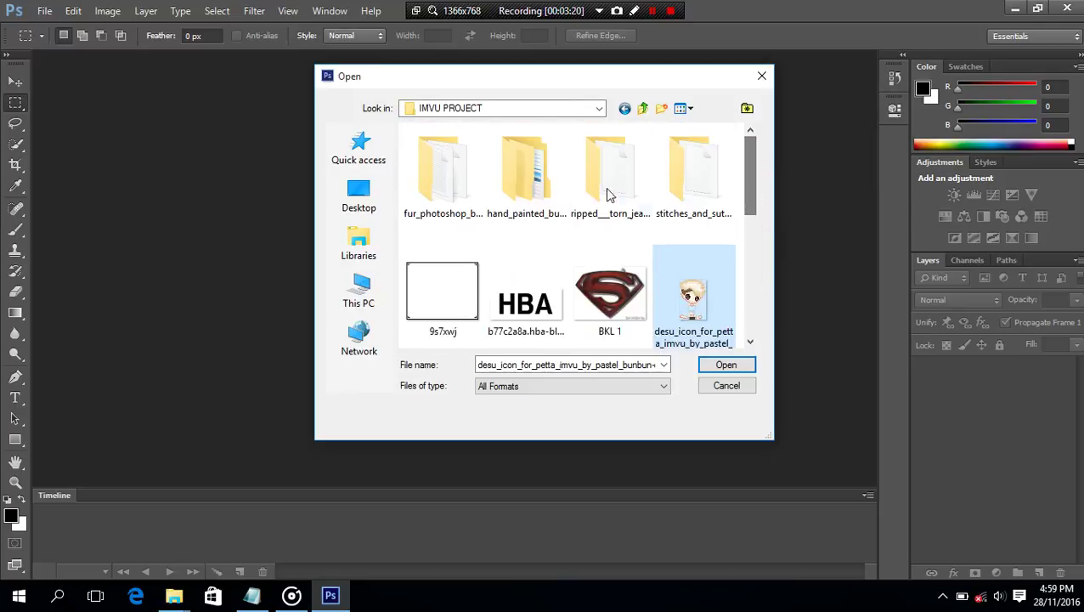
# Return to drive D and open IOI Nayoung.png from the IOI DREAM GIRLS folder.
pyautogui.click(582, 113)
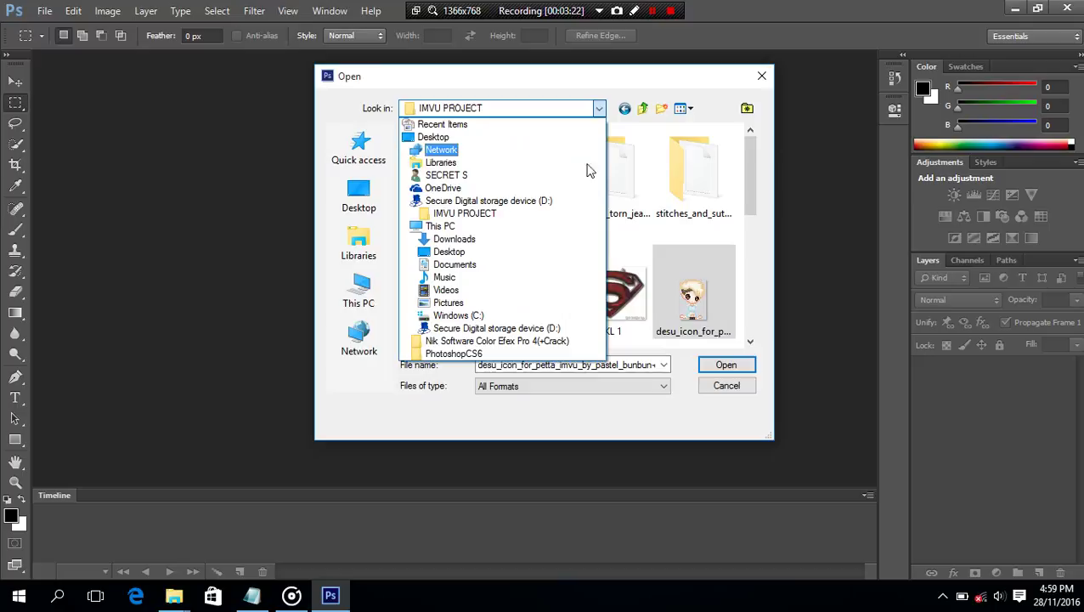
pyautogui.click(548, 200)
pyautogui.click(526, 108)
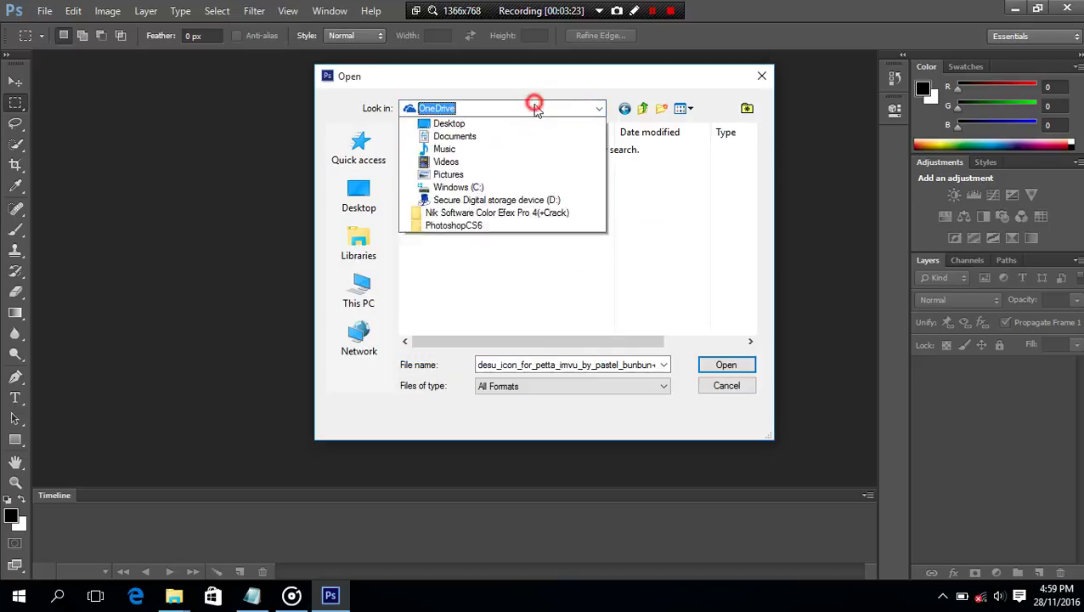
pyautogui.click(527, 197)
pyautogui.moveTo(743, 154); pyautogui.dragTo(746, 208)
pyautogui.doubleClick(482, 239)
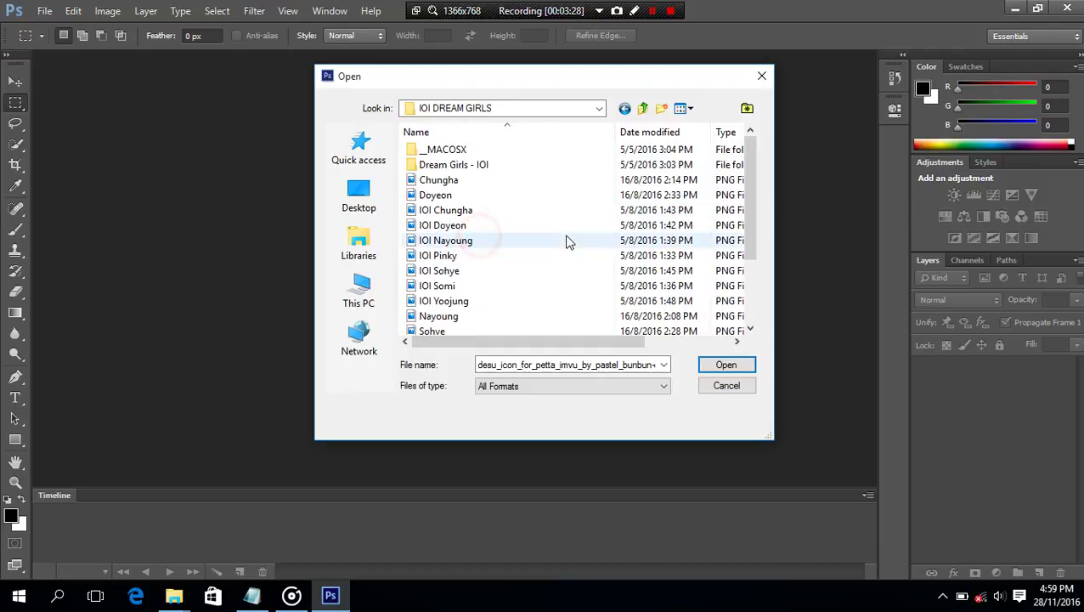
pyautogui.doubleClick(563, 234)
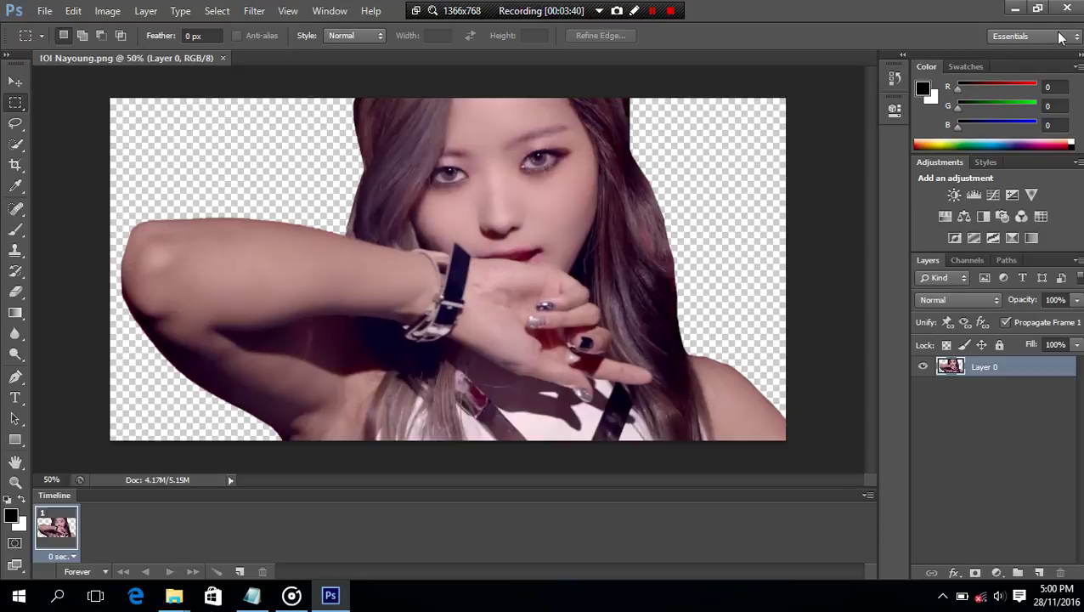
# Switch to the Painting workspace and launch the Nik Software Color Efex Pro 4 filter on the image.
pyautogui.click(1057, 36)
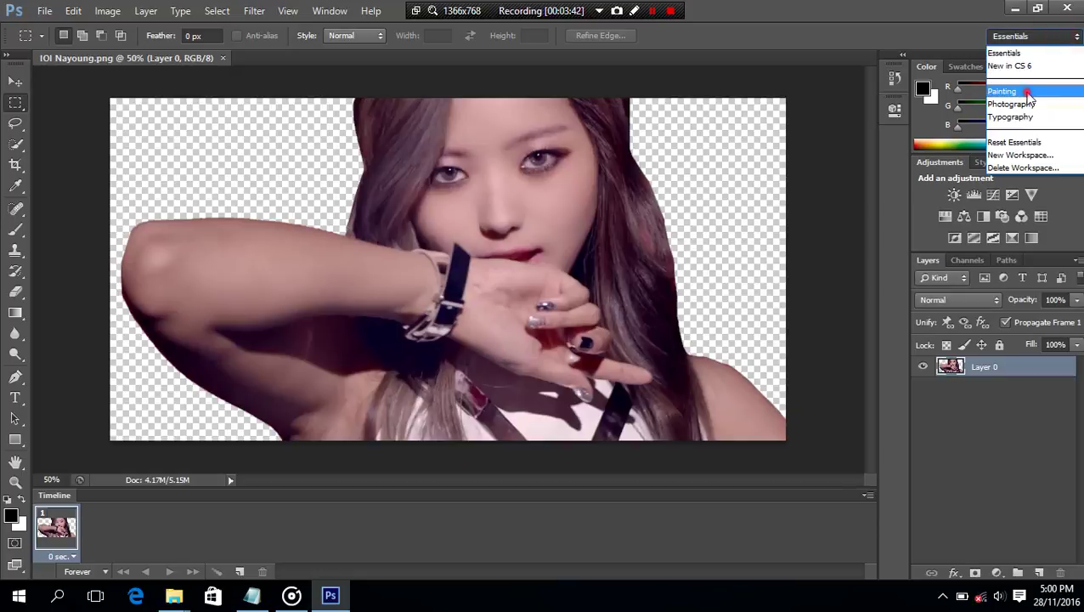
pyautogui.click(1027, 91)
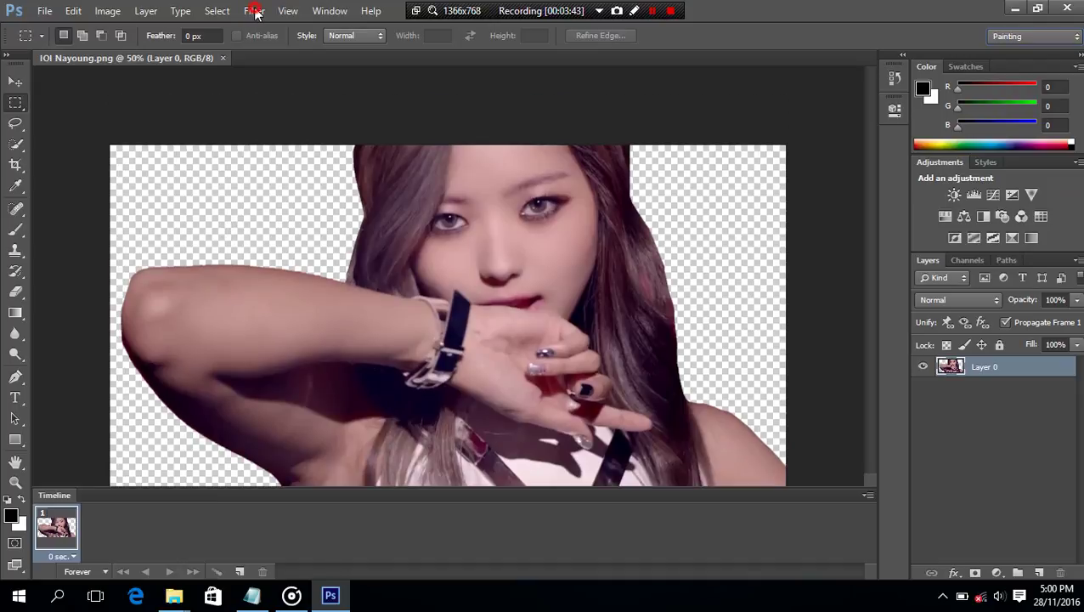
pyautogui.click(254, 10)
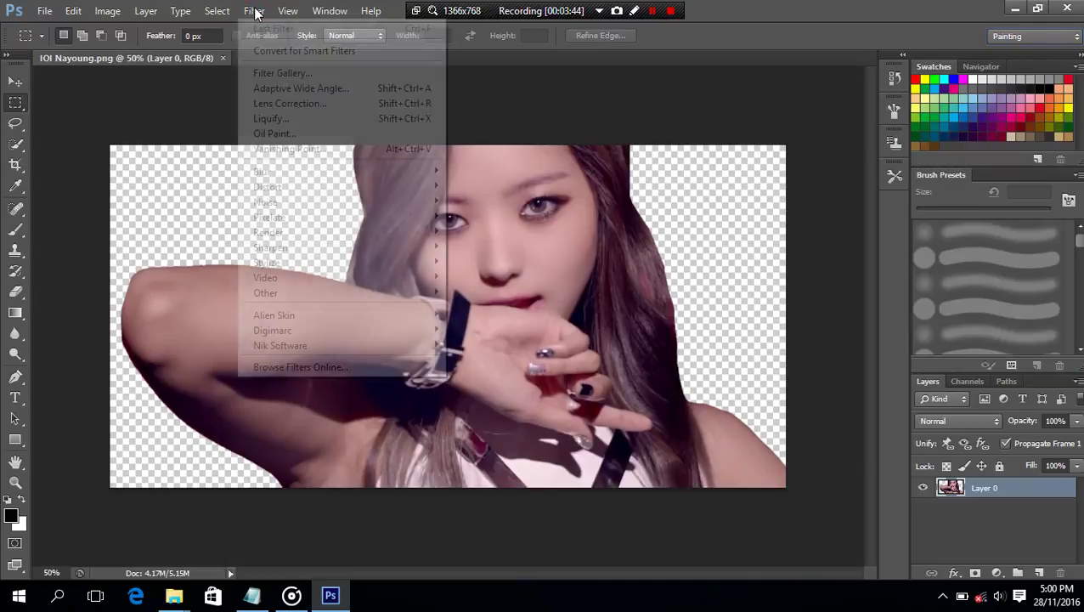
pyautogui.moveTo(356, 349)
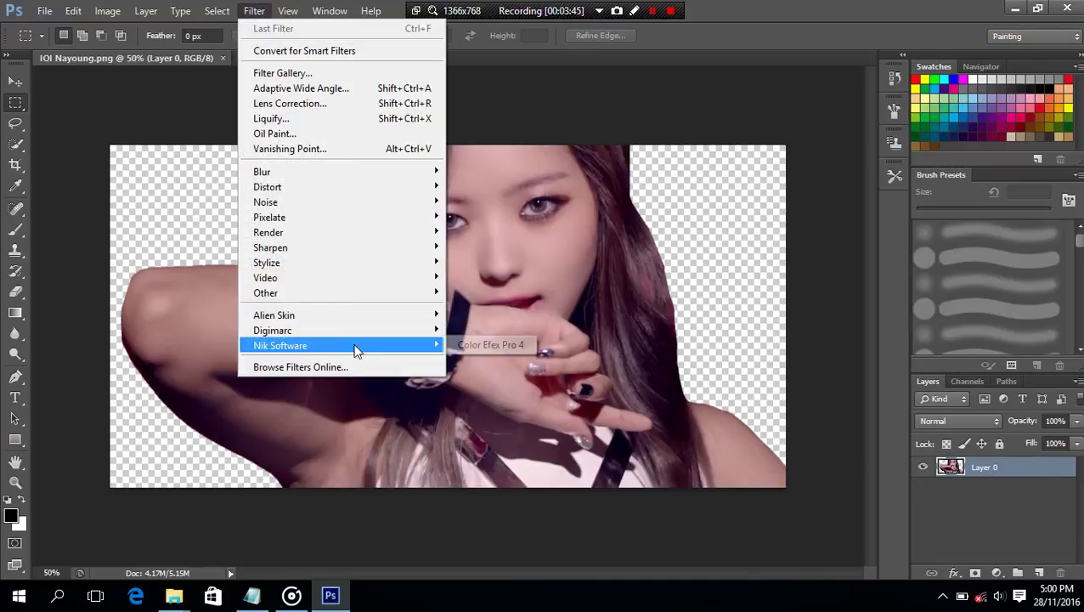
pyautogui.click(490, 345)
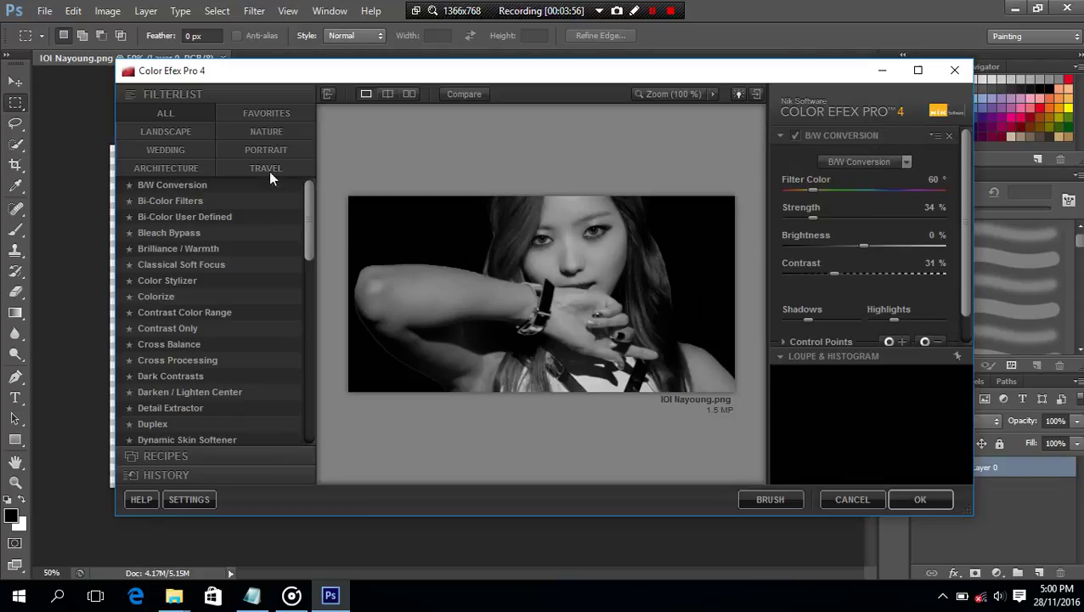
# Preview the Bi-Color Filters, Bi-Color User Defined, Brilliance / Warmth, Colorize and Cross Balance filters, and close Color Efex Pro 4 without applying any.
pyautogui.click(235, 202)
pyautogui.click(233, 217)
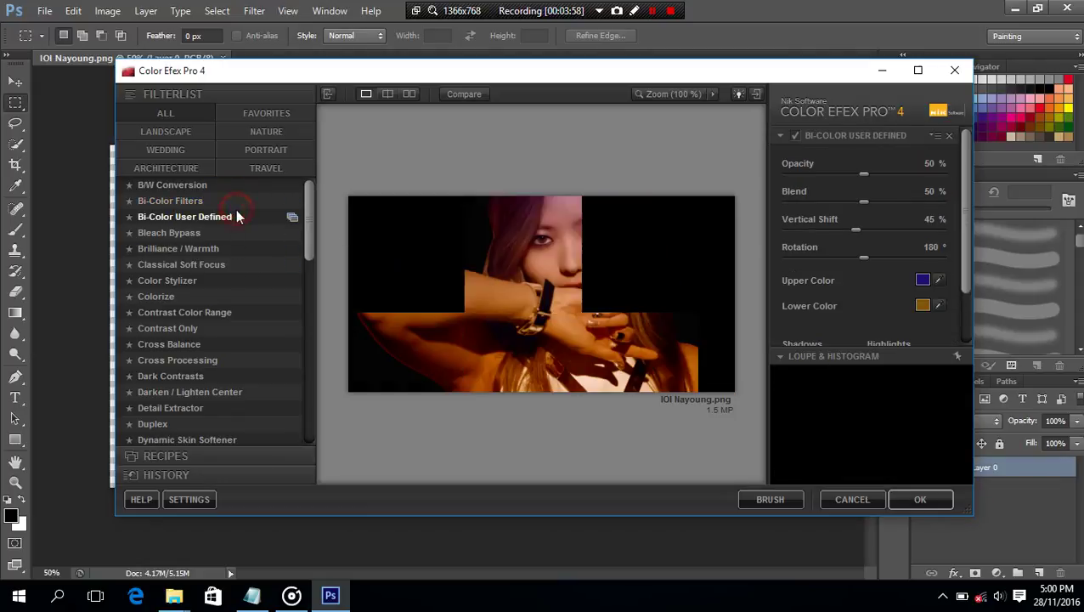
pyautogui.click(231, 252)
pyautogui.click(220, 295)
pyautogui.click(217, 344)
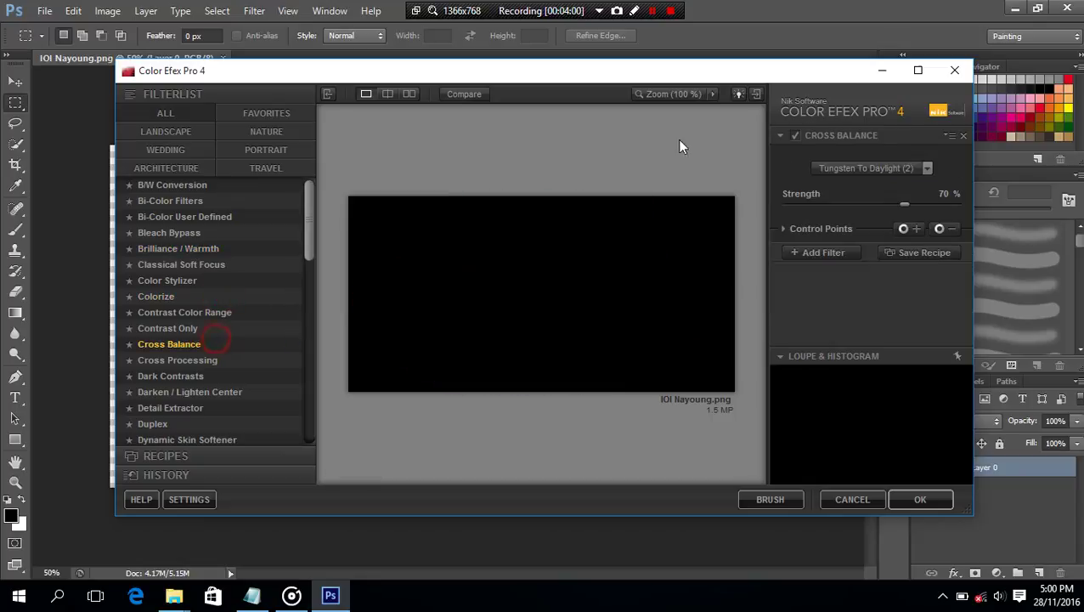
pyautogui.click(957, 68)
# Switch to the untitled Notepad document and write "FINISH".
pyautogui.click(251, 595)
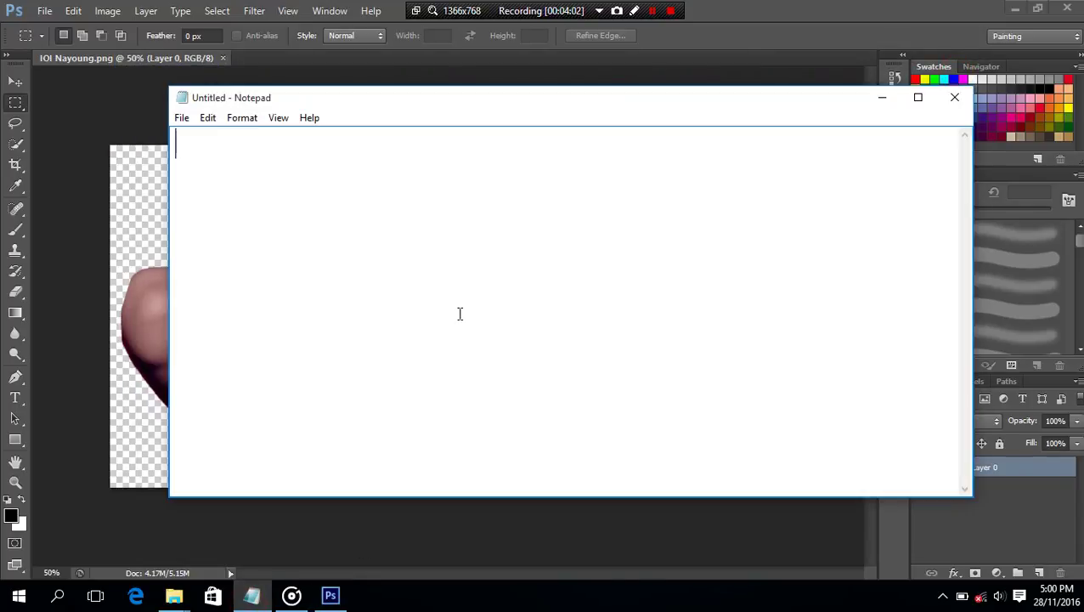
pyautogui.click(463, 308)
pyautogui.write('FINISH')
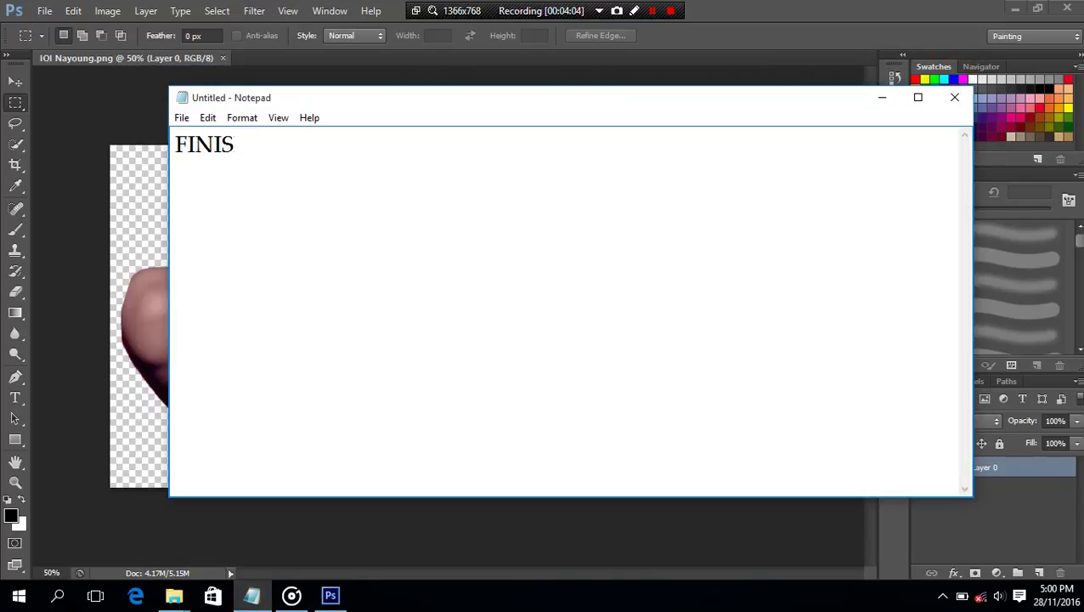